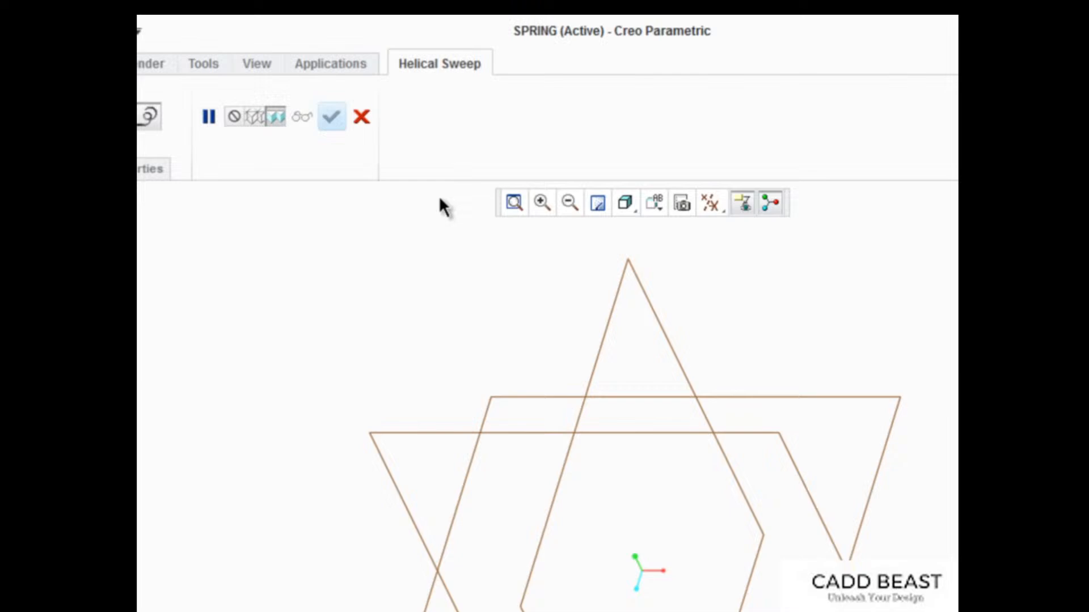
Define the helix sweep profile sketch on the FRONT plane, with the RIGHT plane as reference facing right.
left_click(264, 167)
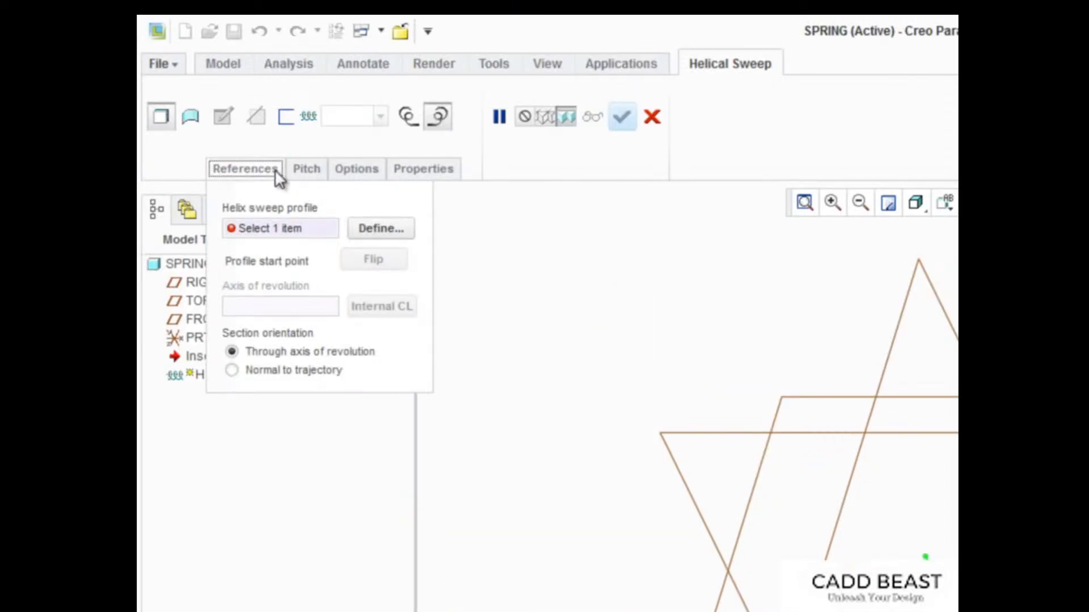
left_click(381, 228)
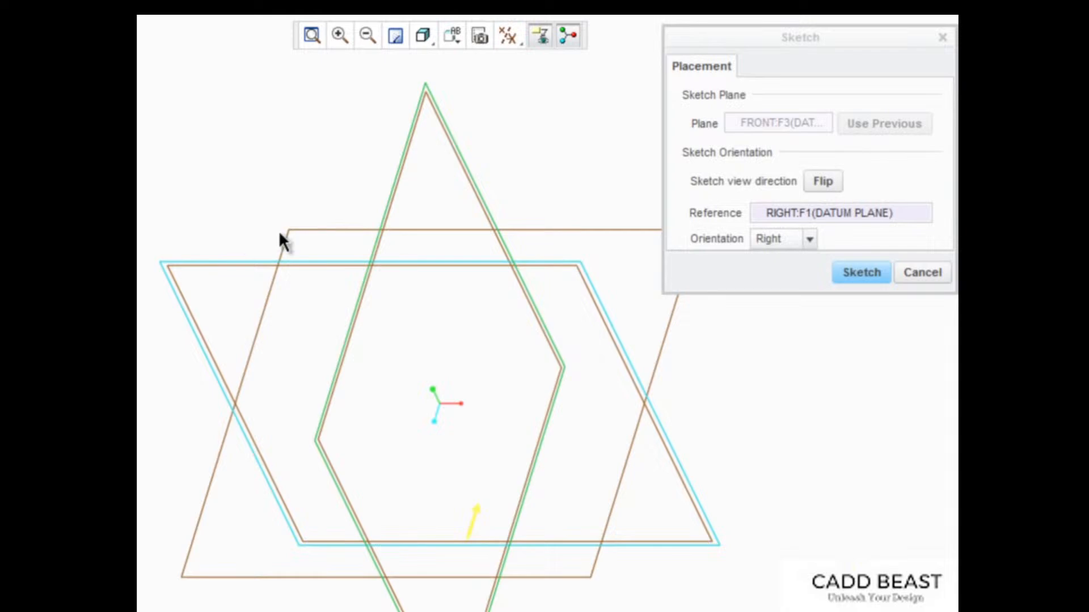
left_click(859, 275)
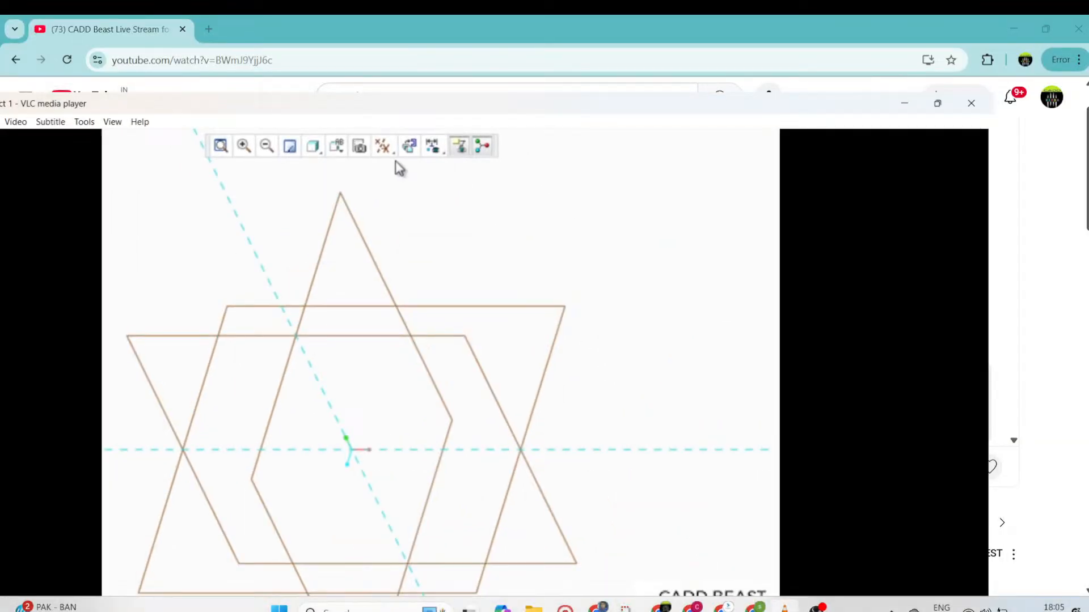
left_click(817, 608)
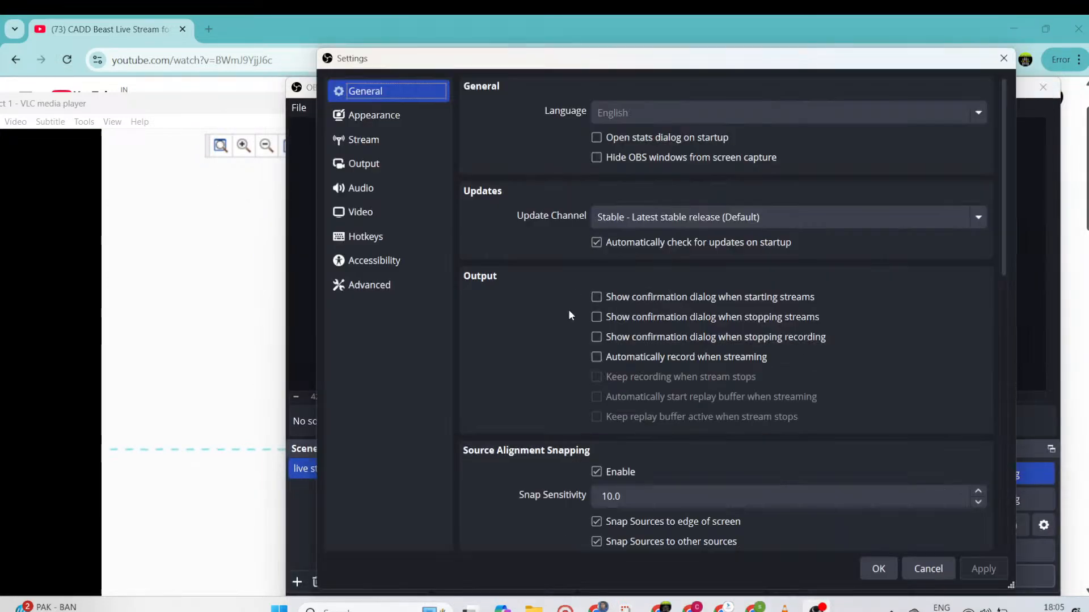
left_click(1003, 58)
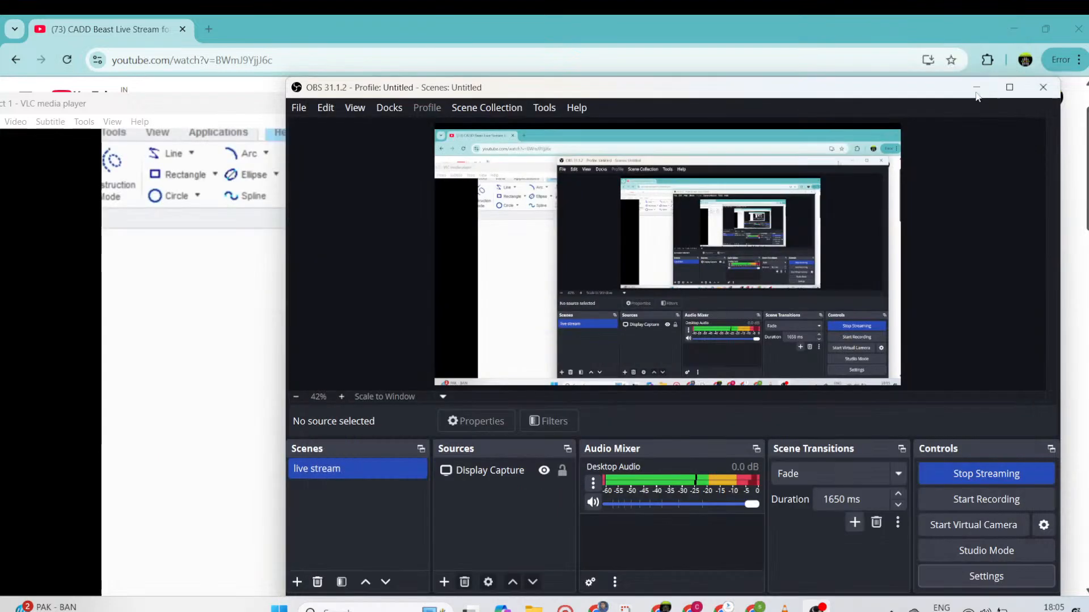
left_click(976, 87)
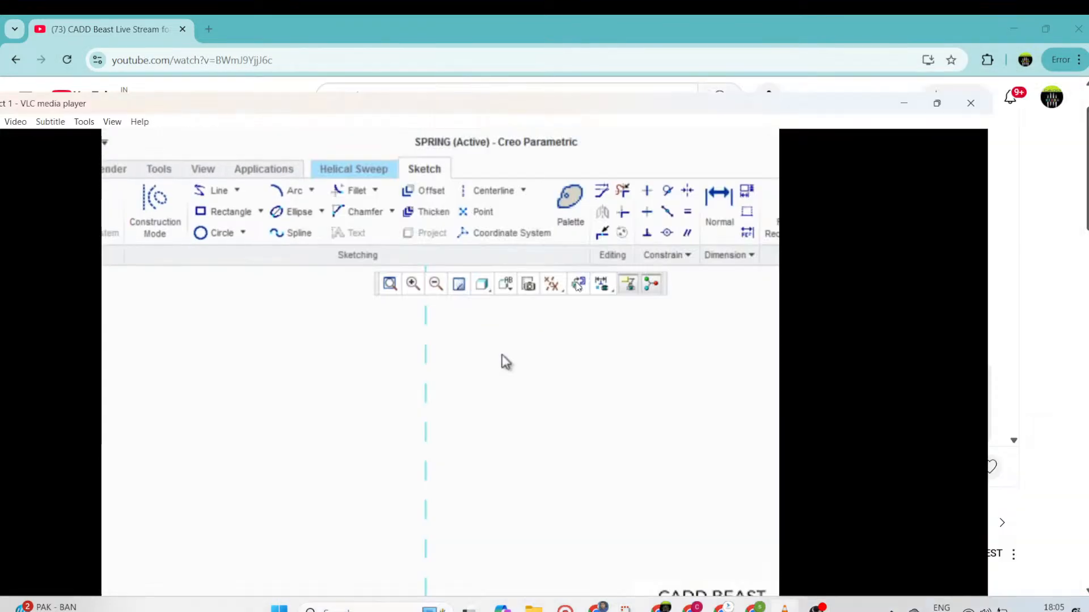
double_click(506, 362)
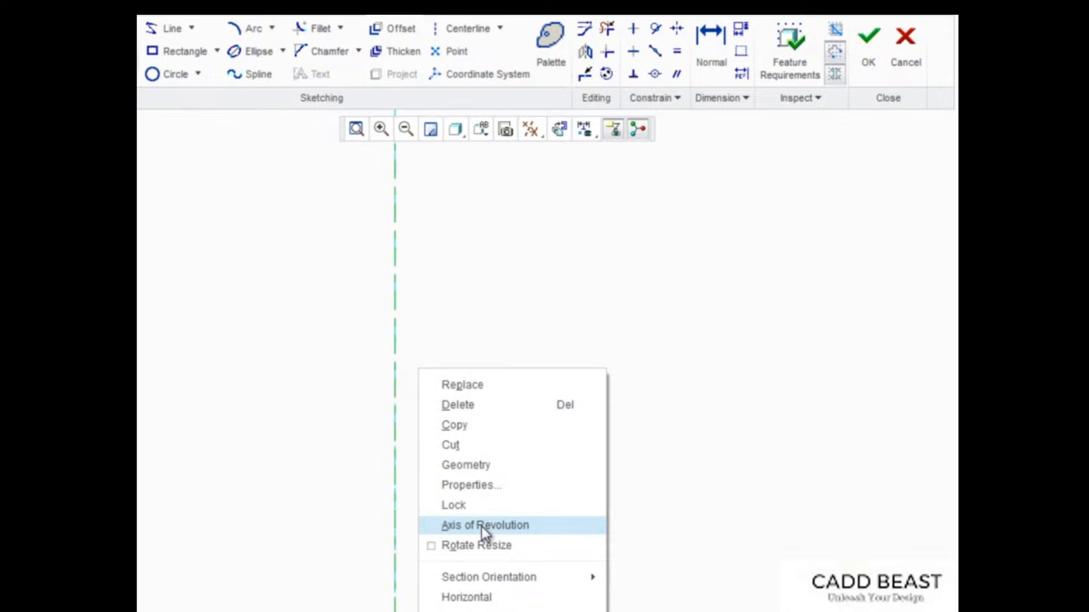
Sketch a vertical line about 174 long, rising from the horizontal reference to the left of the axis of revolution.
left_click(150, 35)
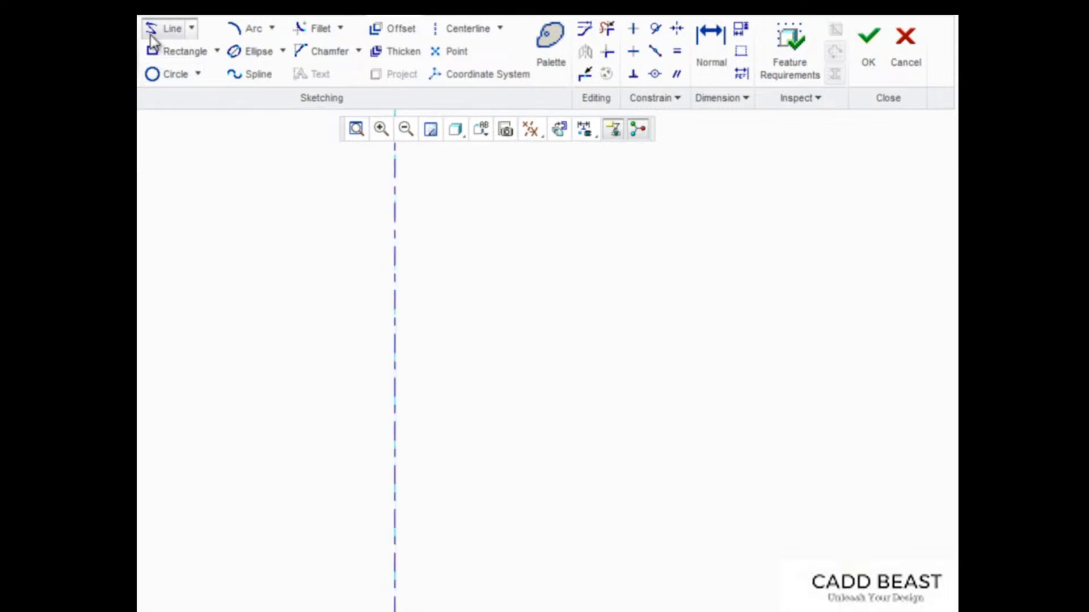
left_click(255, 552)
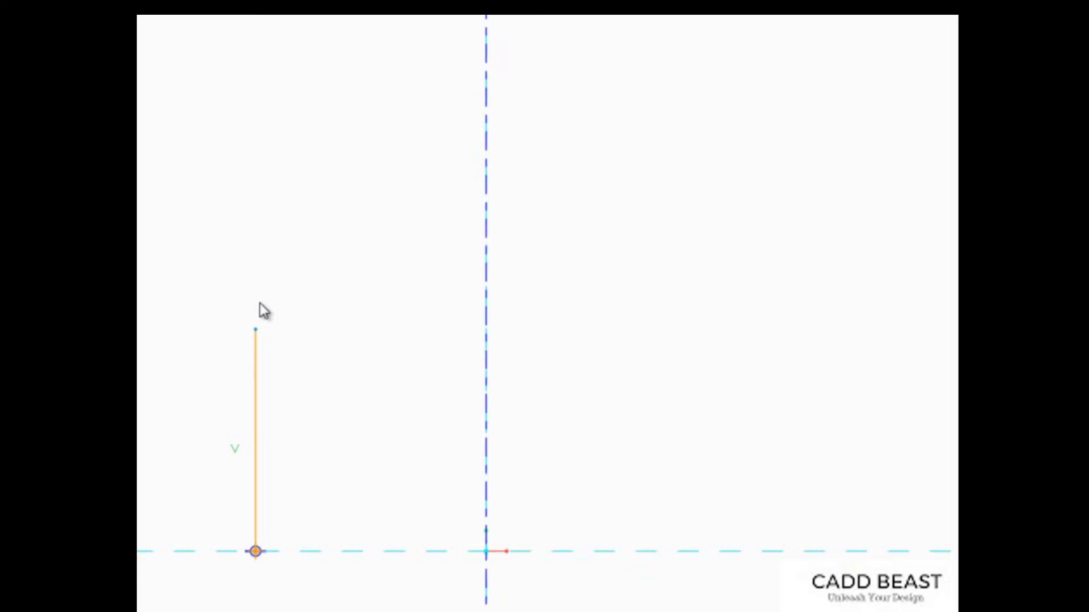
left_click(271, 91)
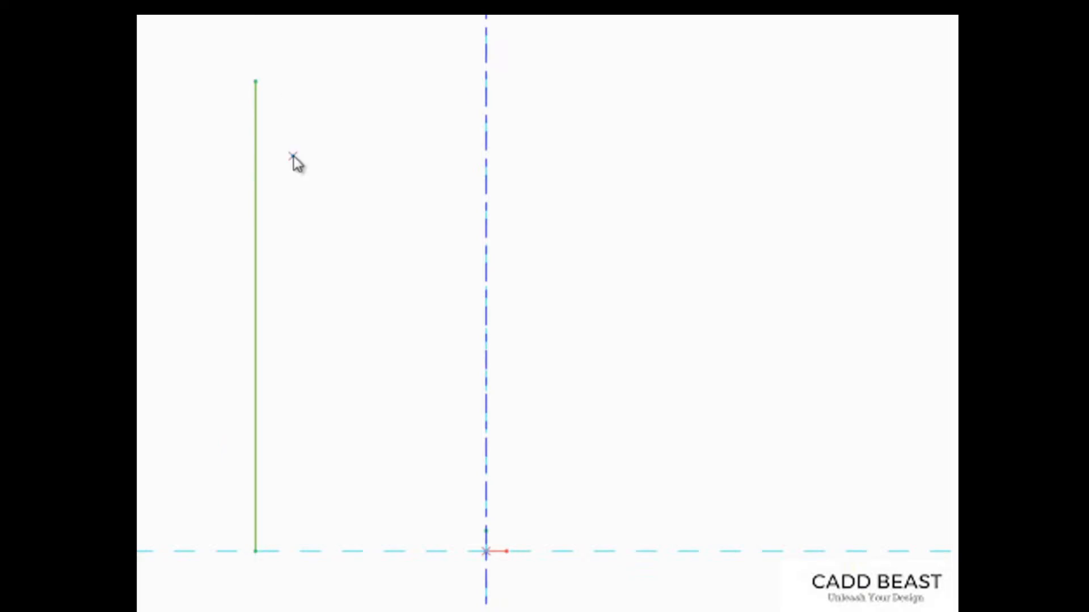
middle_click(293, 155)
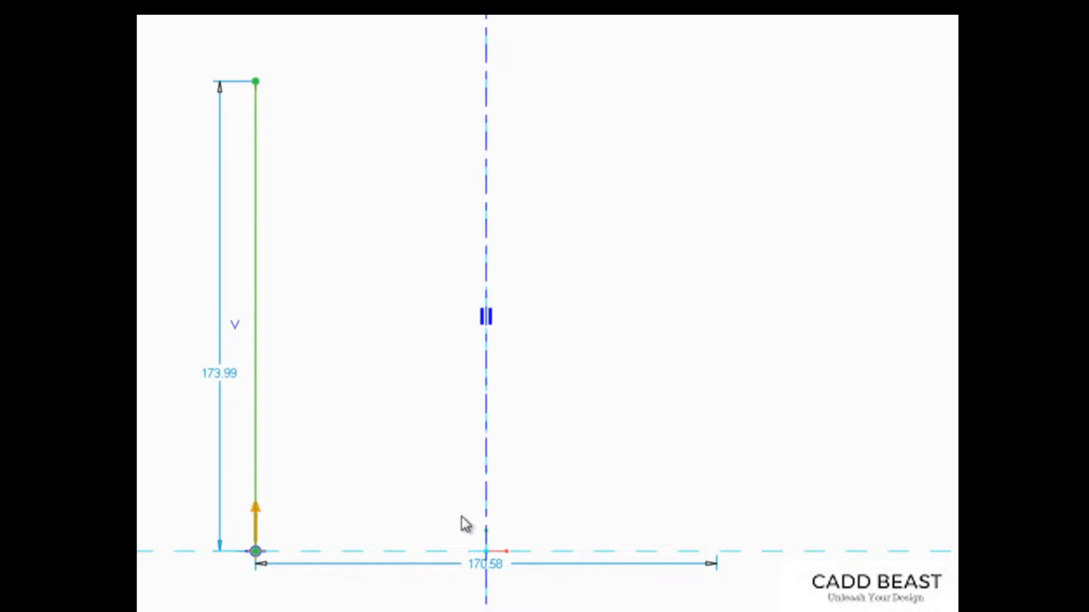
Set the profile line's diameter about the axis to 150 and its height to 250, and accept the sketch.
double_click(474, 564)
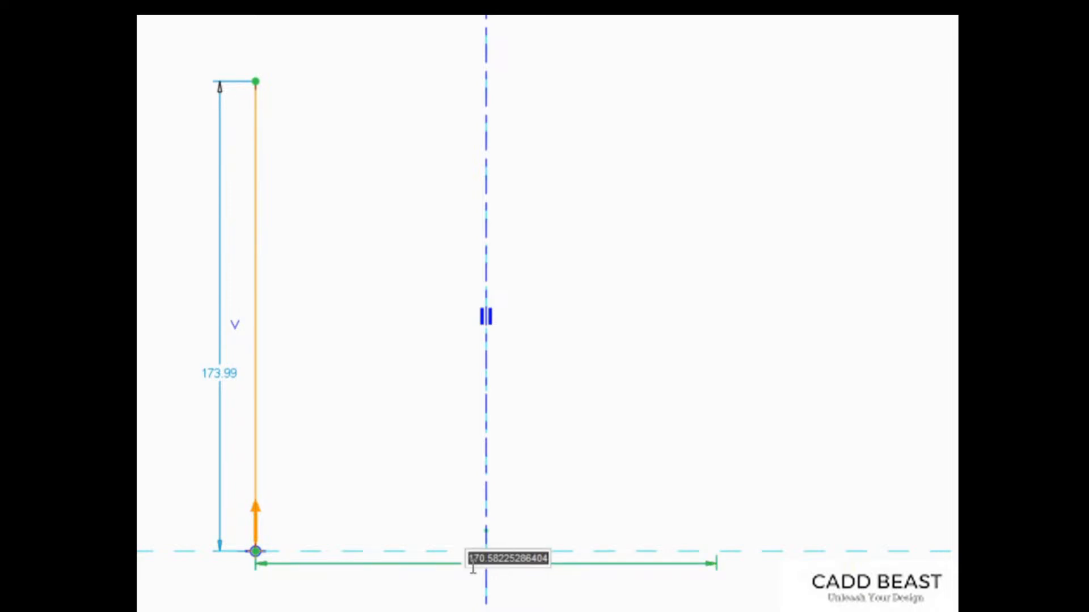
type("150")
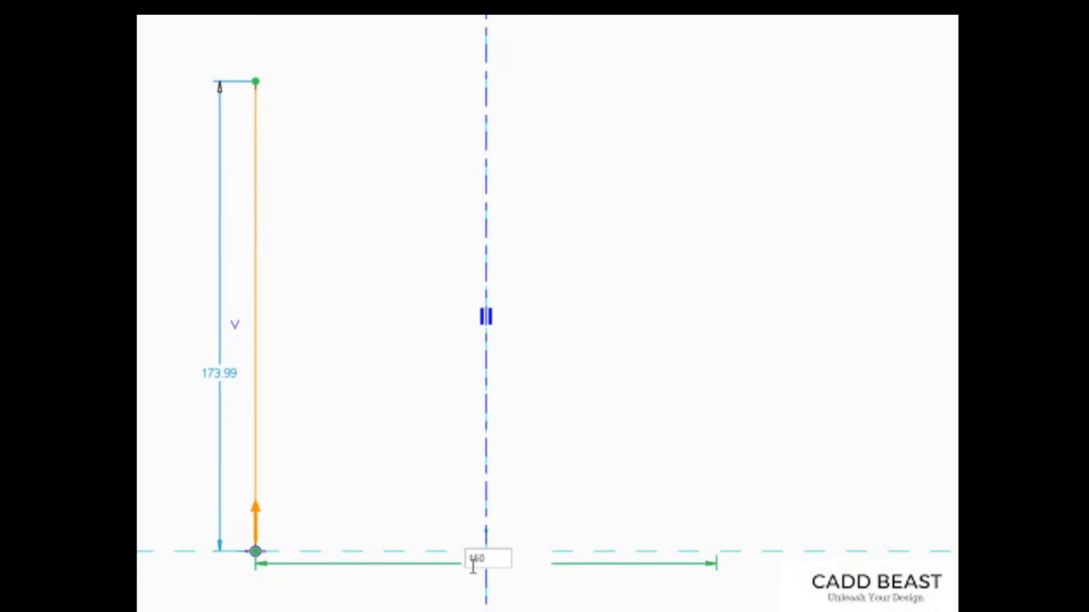
key("Return")
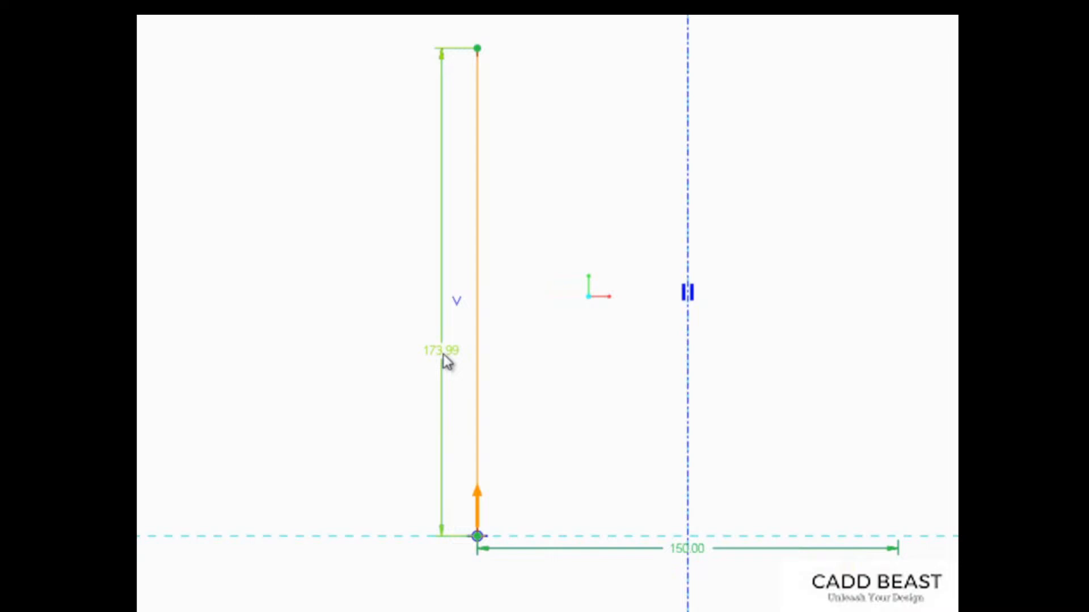
right_click(419, 348)
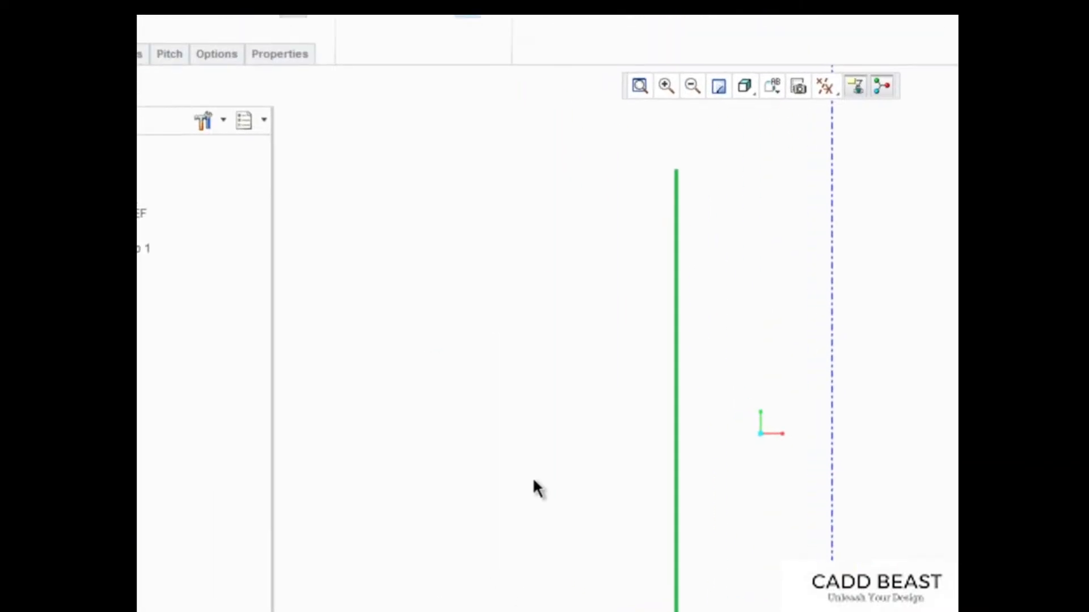
Sketch a circular sweep section of diameter 15 centred on the lower end of the profile line.
left_click(225, 125)
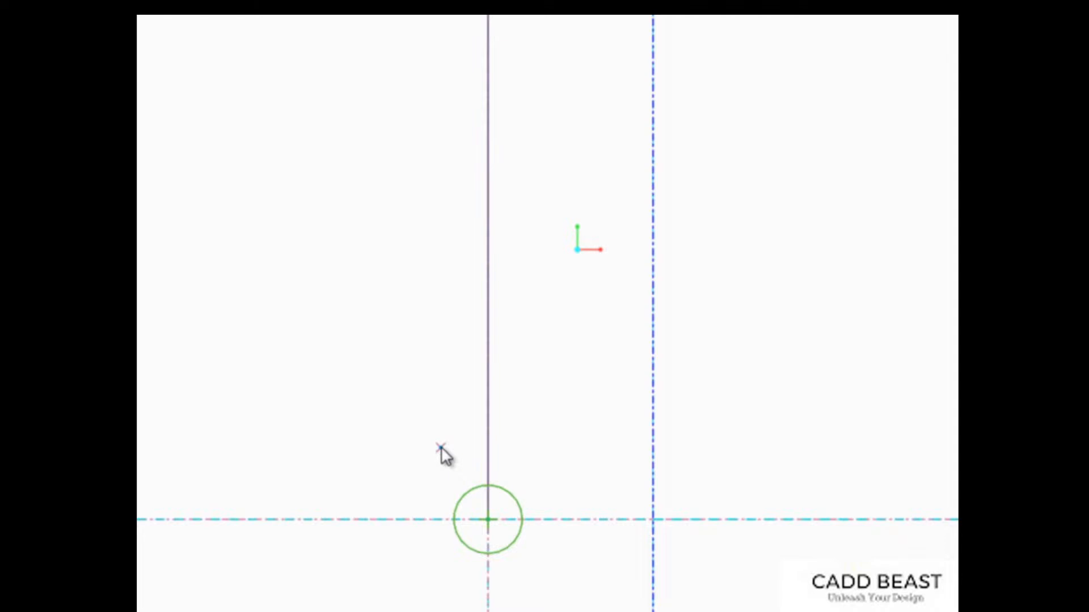
middle_click(444, 454)
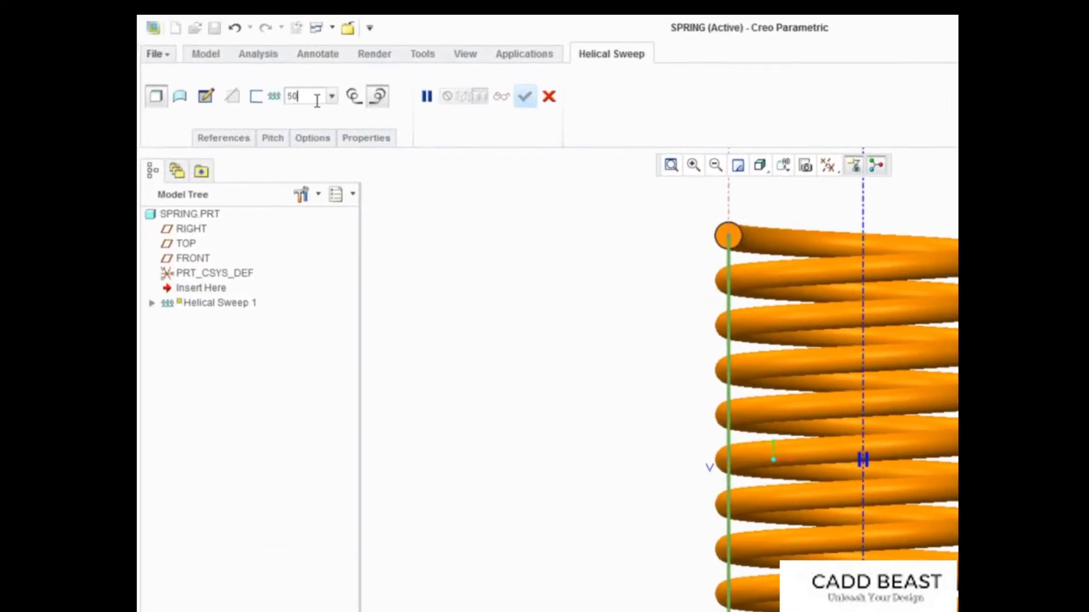
Set the helical sweep's pitch to 50, switch it to the left-handed rule and complete the feature.
type("50")
key("Return")
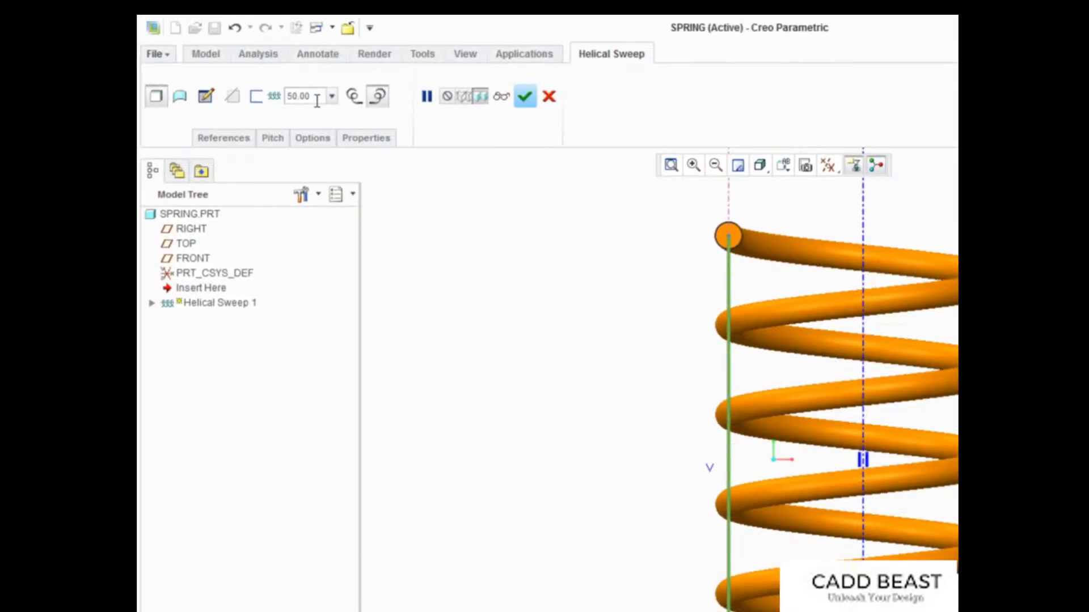
left_click(373, 96)
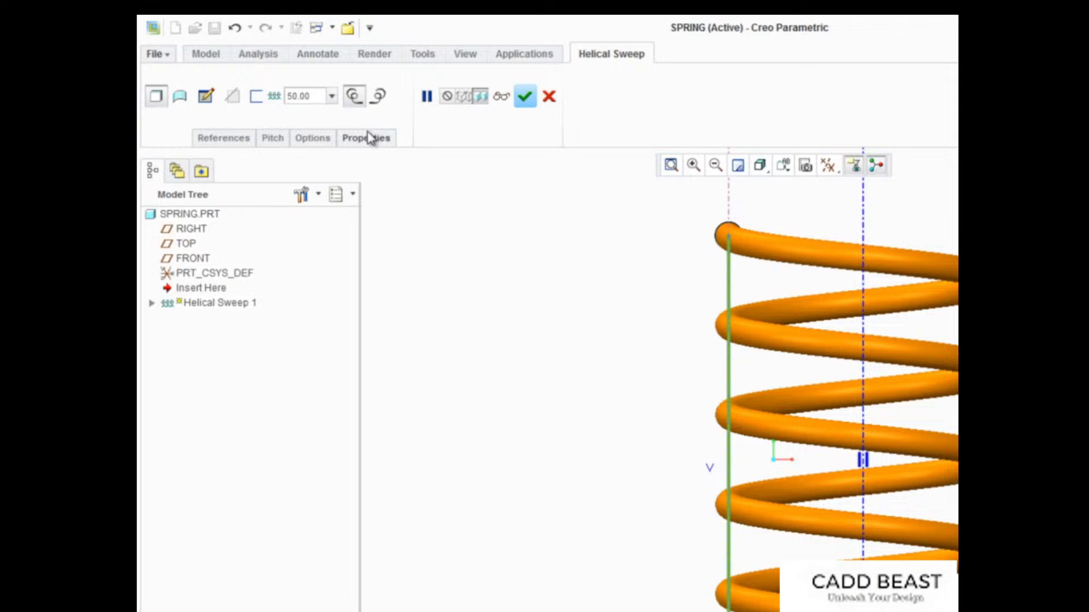
middle_click(373, 172)
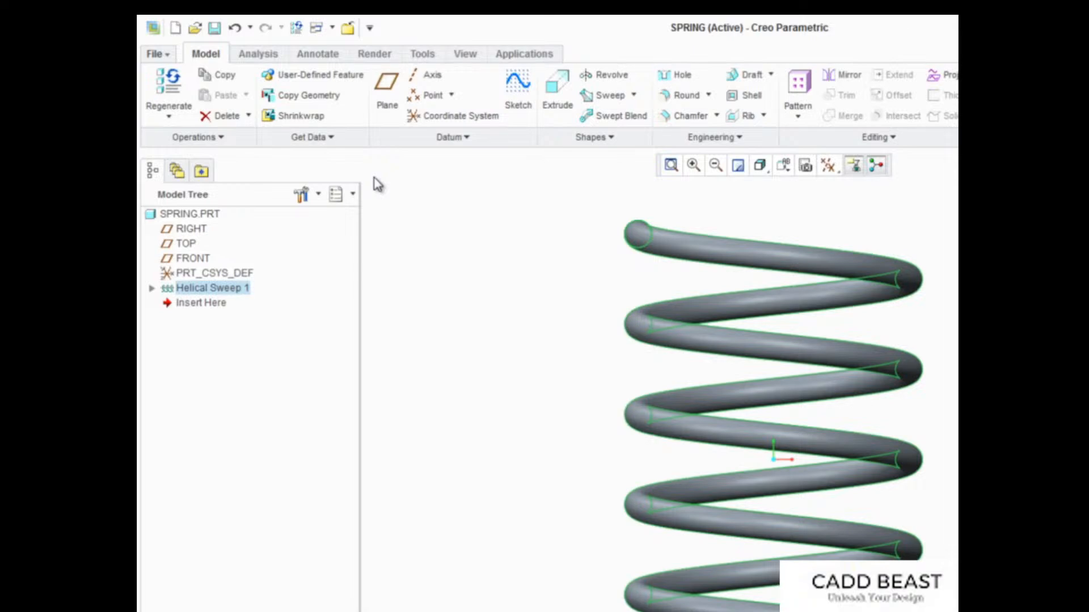
Display the dimensions of the helical sweep's profile section on the model.
left_click(151, 288)
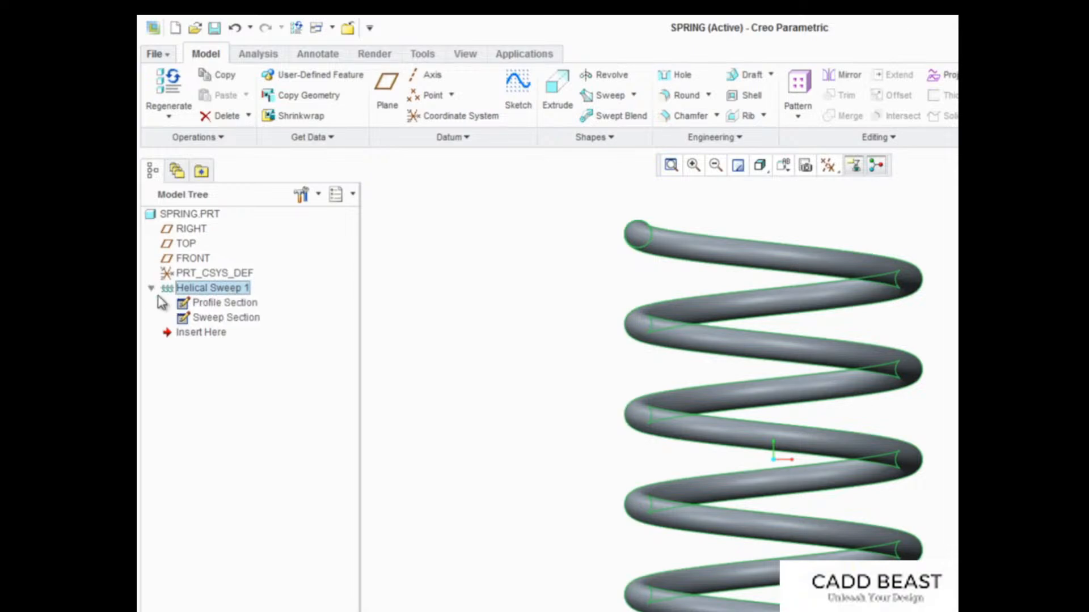
left_click(209, 304)
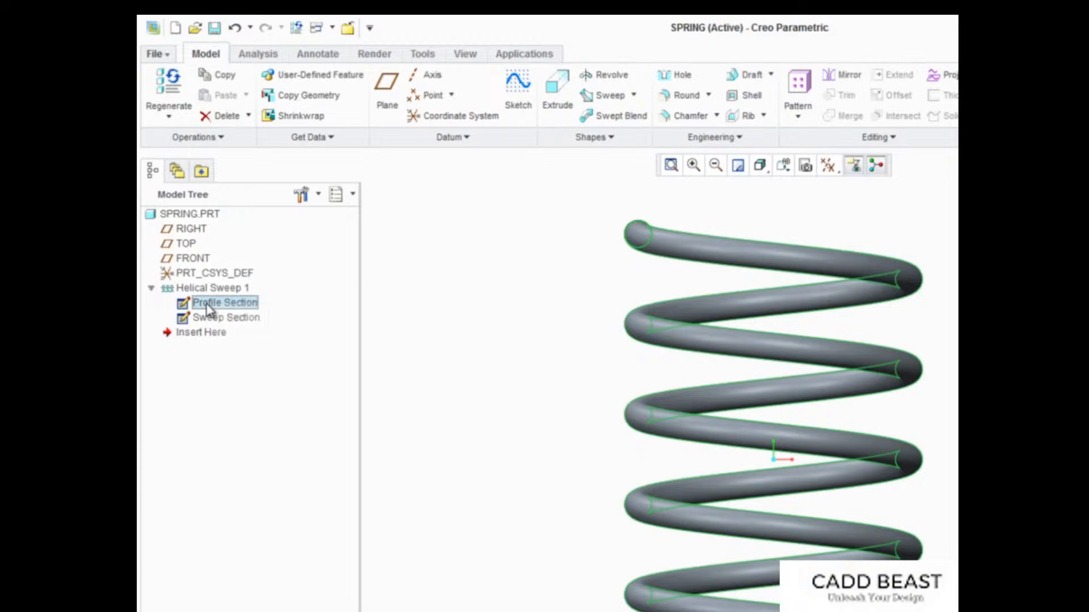
right_click(206, 305)
left_click(223, 317)
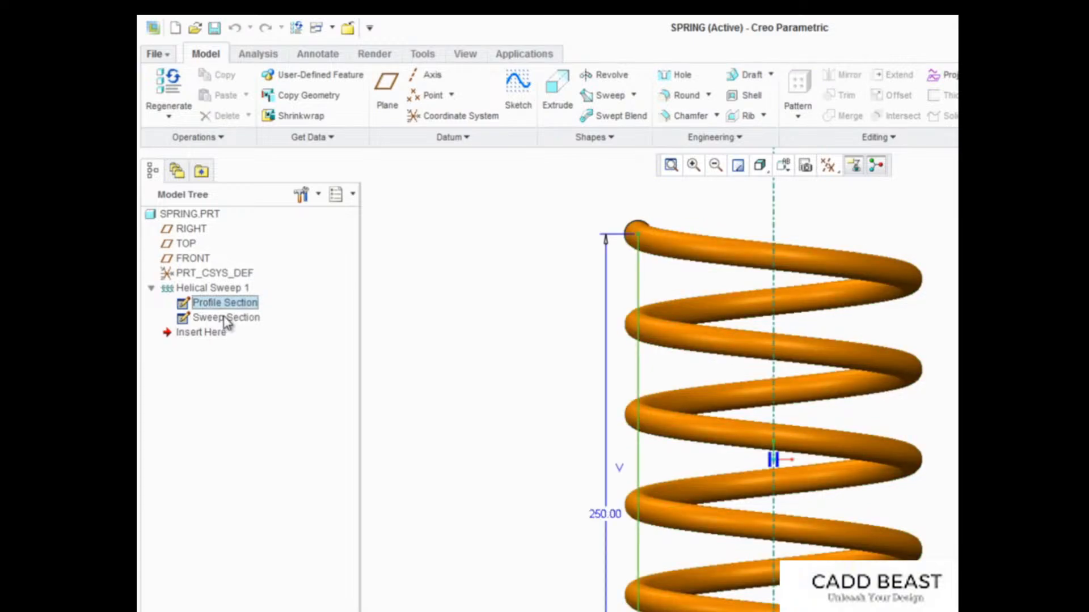
Add the part relation d2=d1/6 so the pitch follows the spring height, and regenerate the model.
left_click(421, 56)
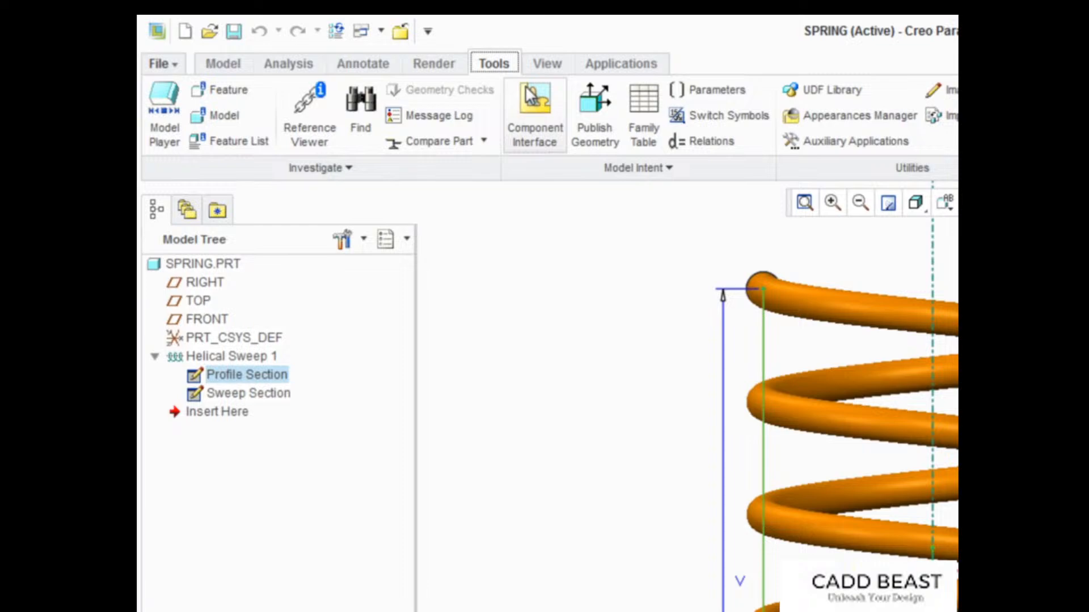
left_click(701, 141)
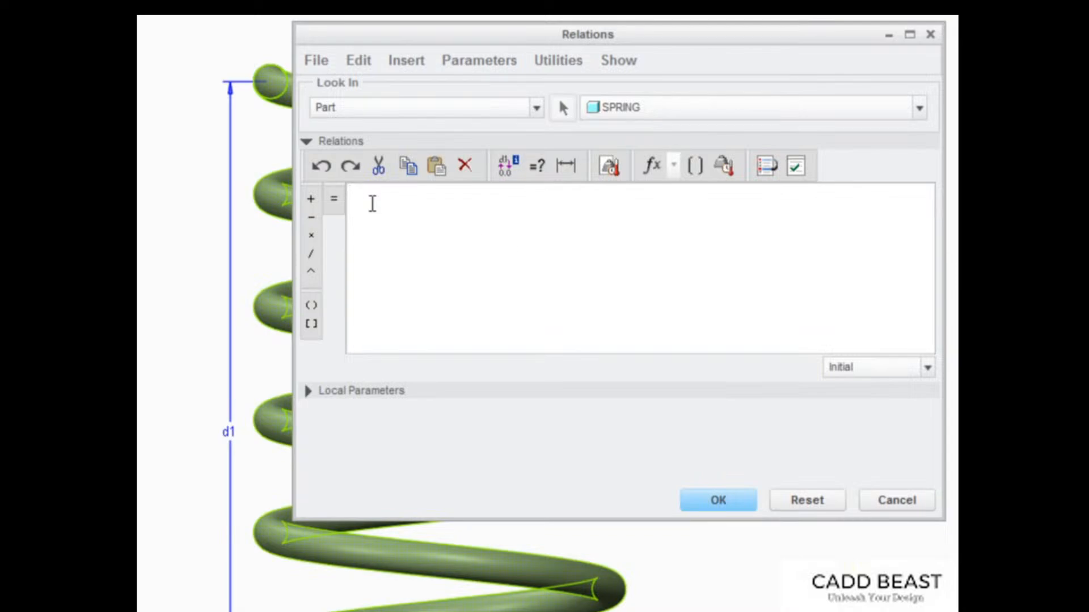
type("d2=d")
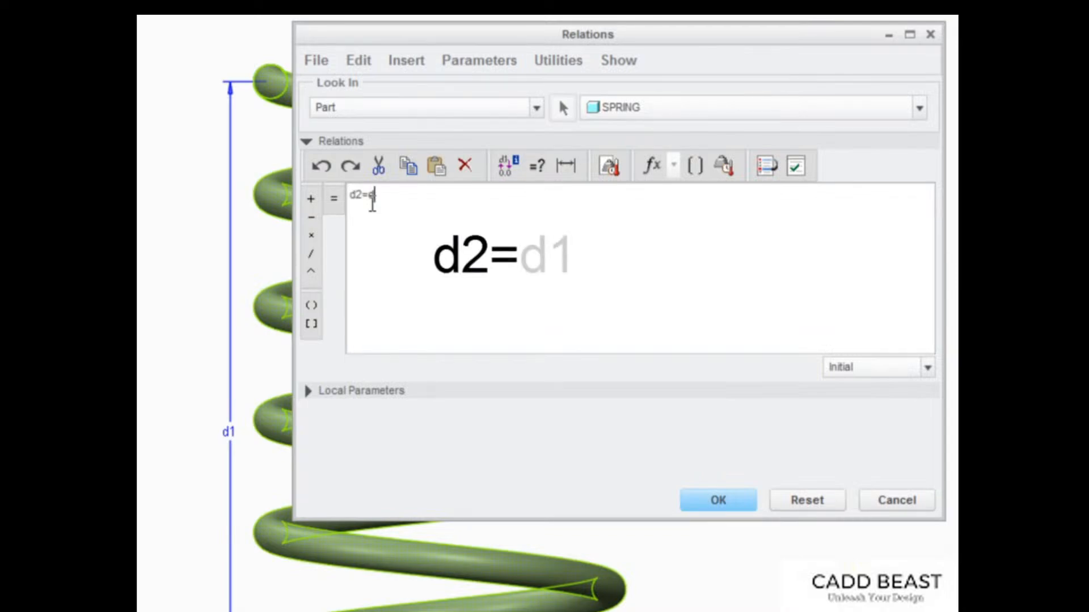
type("1")
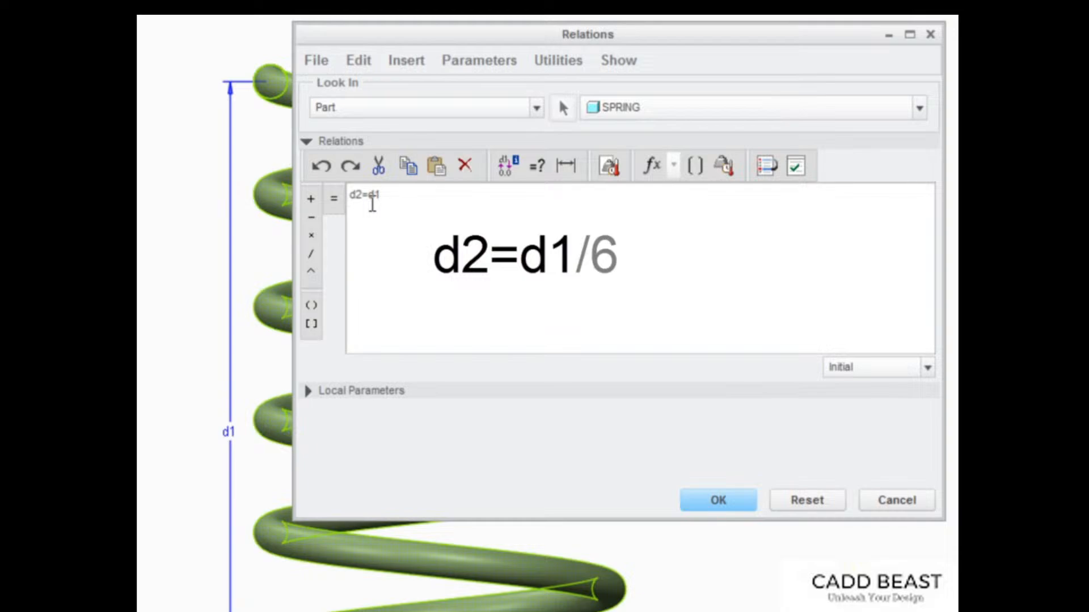
type("/6")
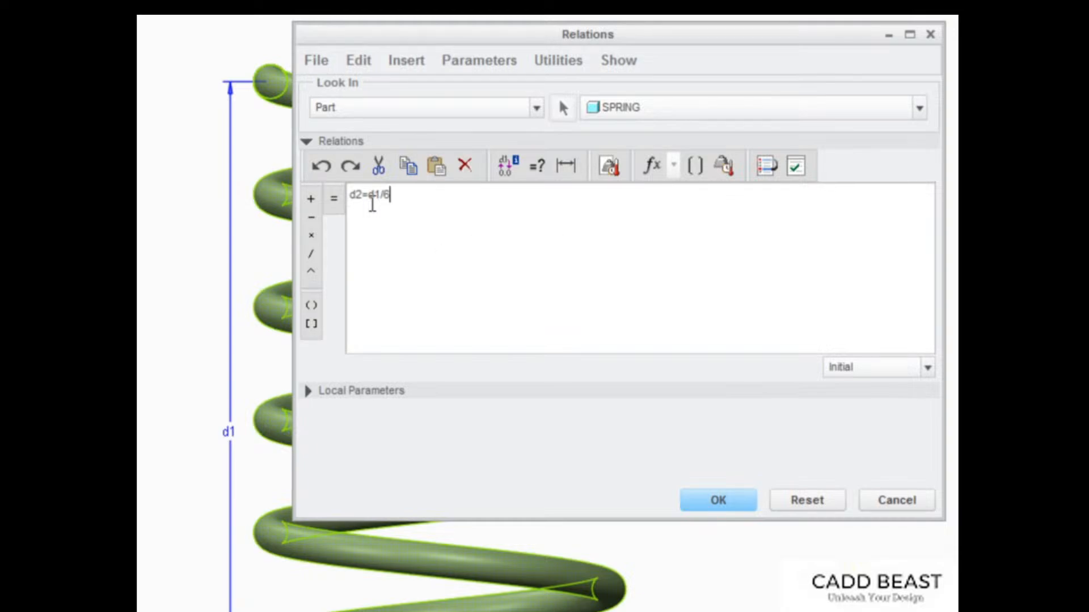
left_click(714, 505)
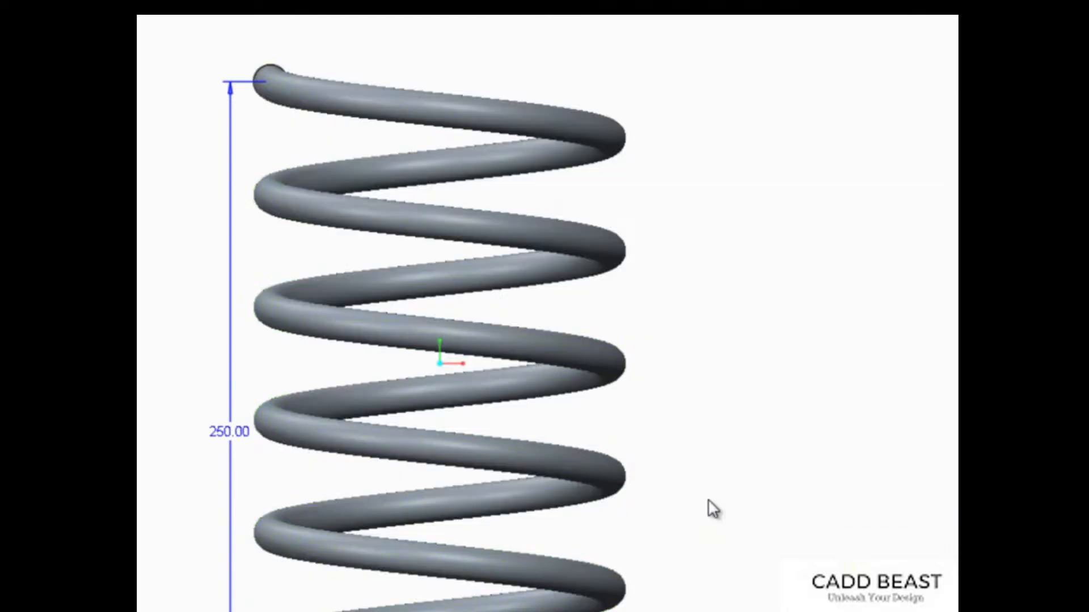
middle_click_drag(709, 500, 916, 453, "shift")
key("ctrl+g")
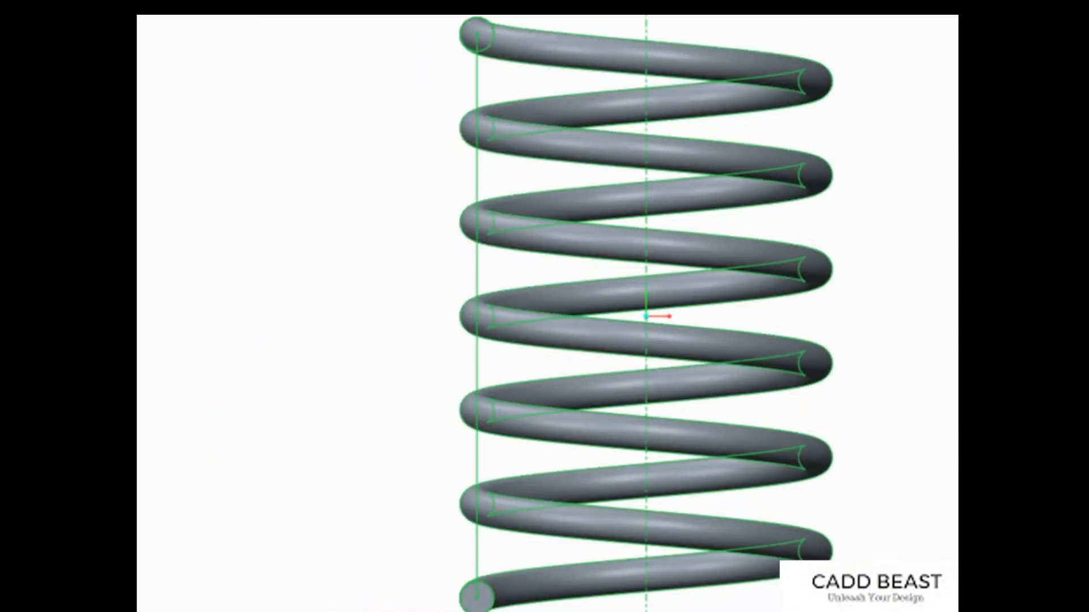
Edit the helical sweep's dimensions and set the spring height to 125.
key("ctrl+e")
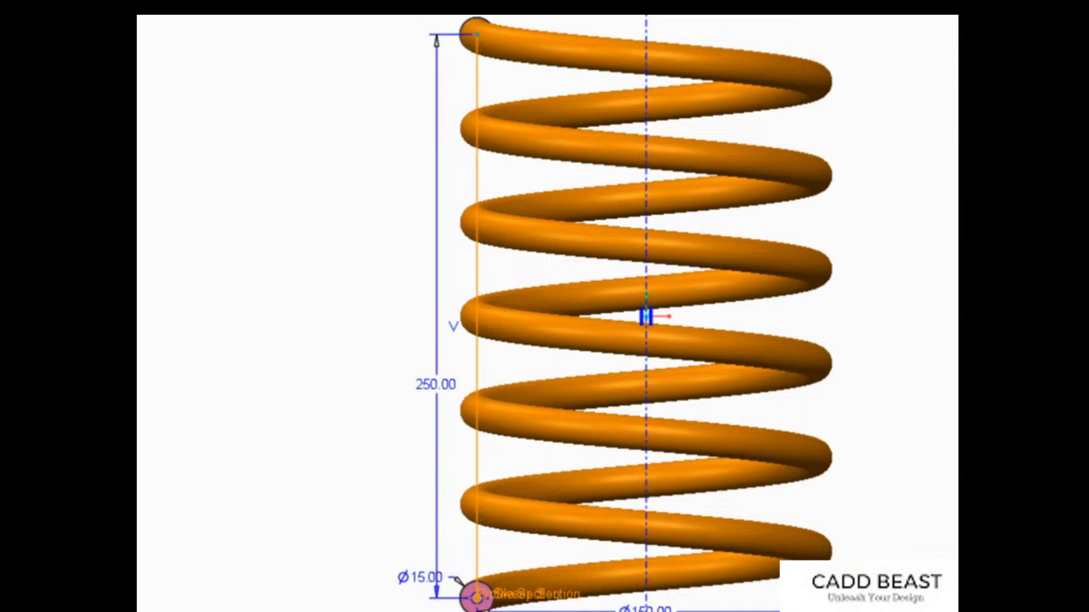
double_click(431, 380)
type("125")
key("Return")
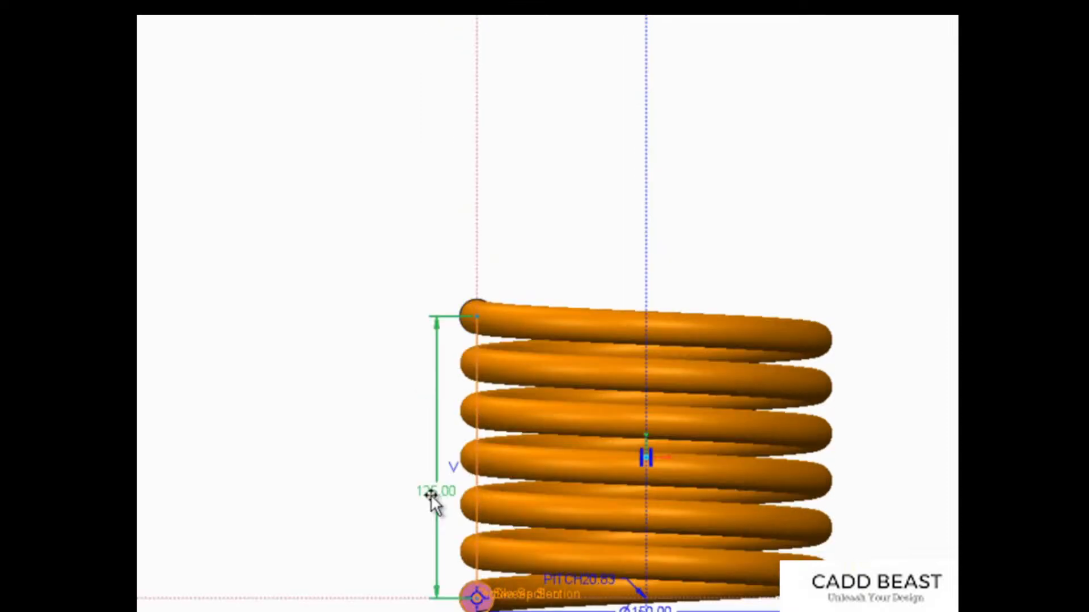
Set the spring height to 250.
double_click(431, 493)
type("250")
key("Return")
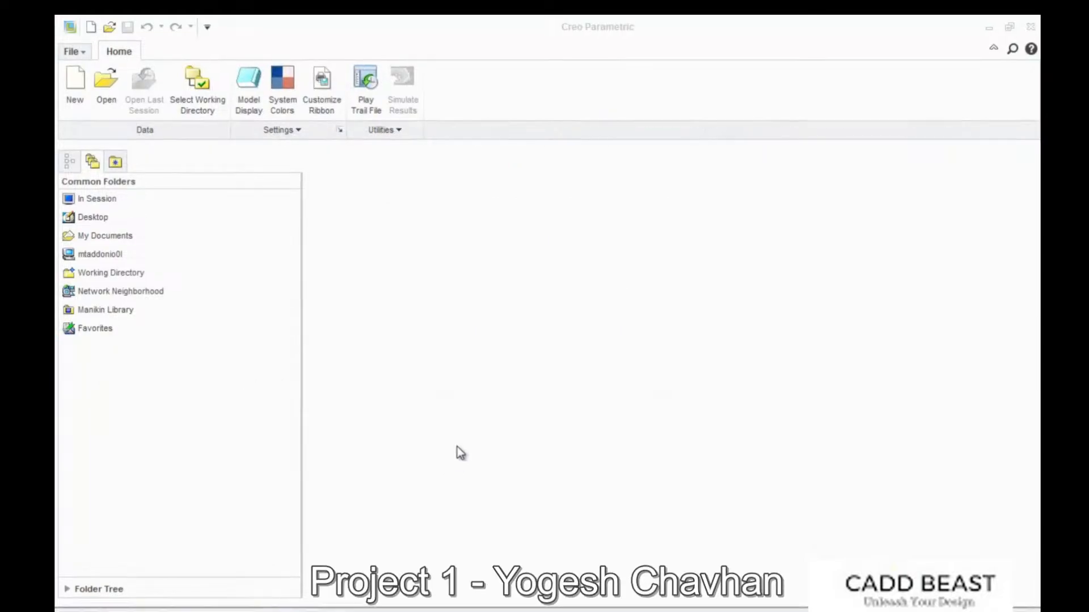
Create a new drawing with drawing.prt as the default model, using the c_drawing template.
key("ctrl+n")
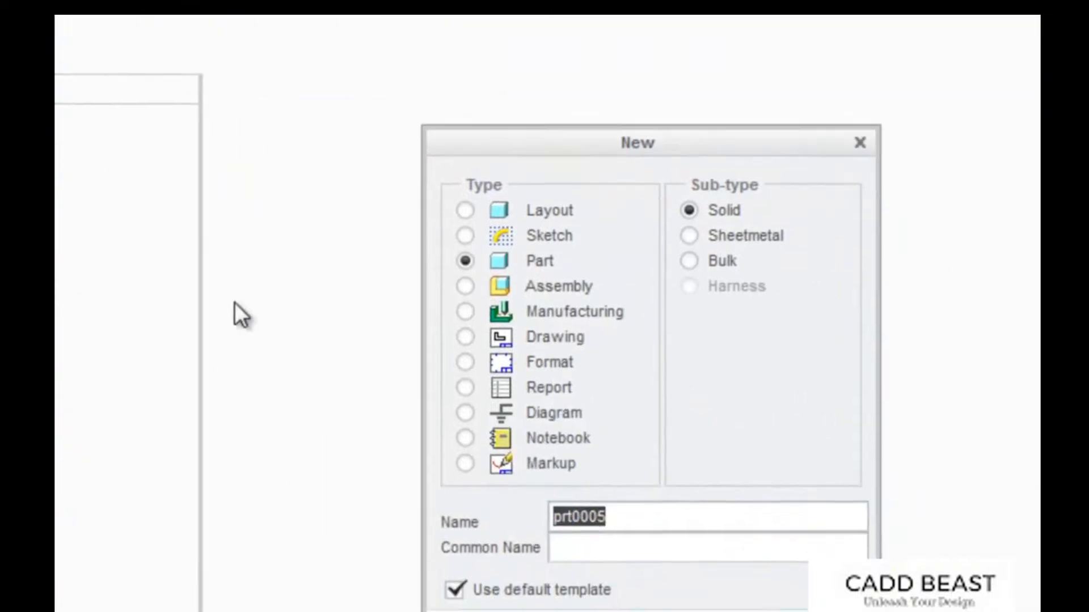
left_click(369, 264)
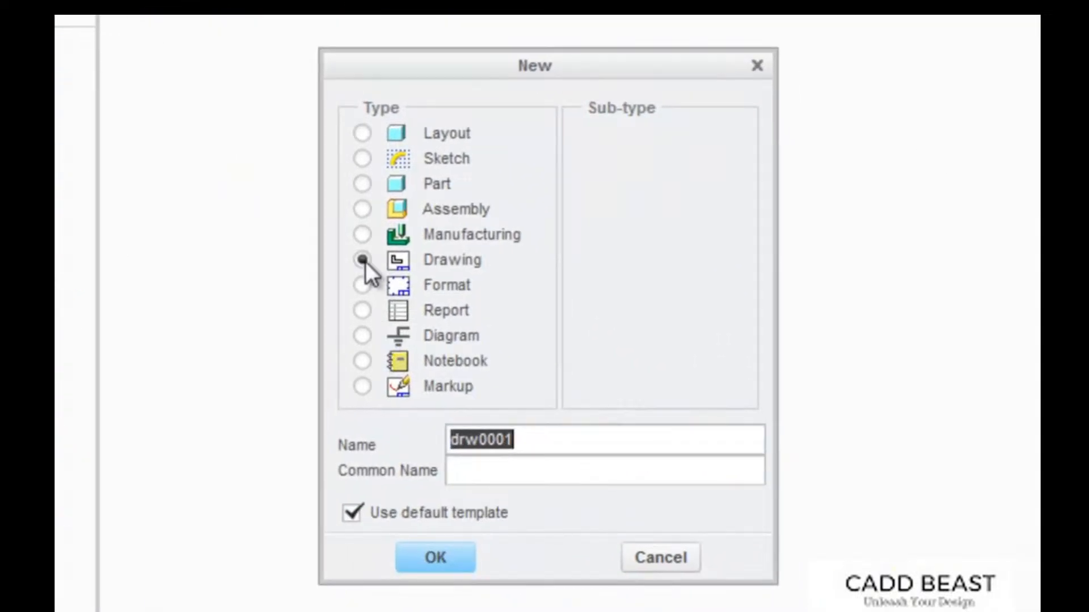
left_click(437, 557)
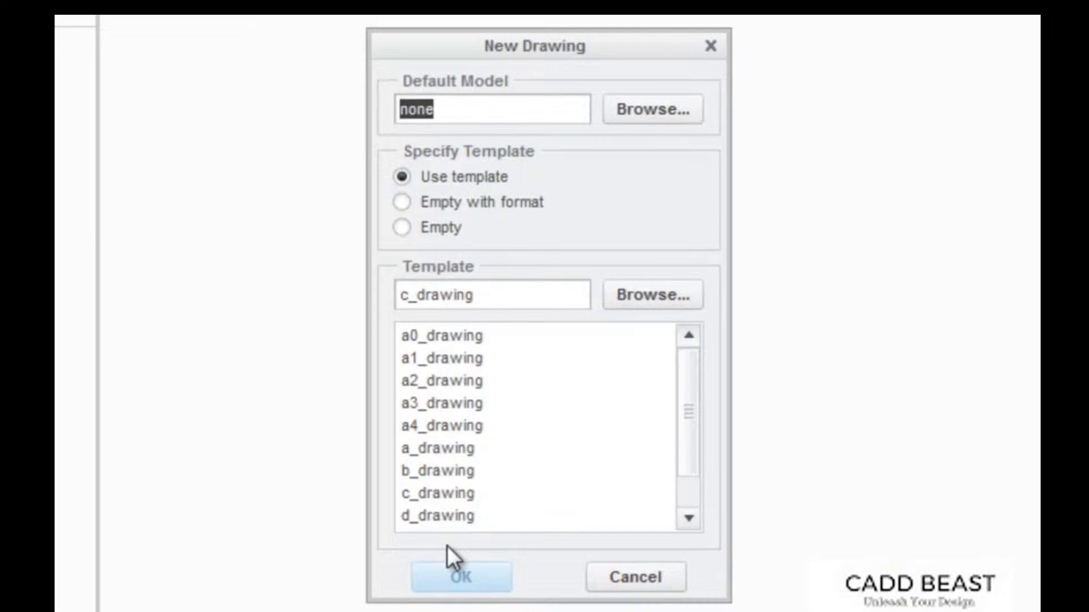
left_click(652, 109)
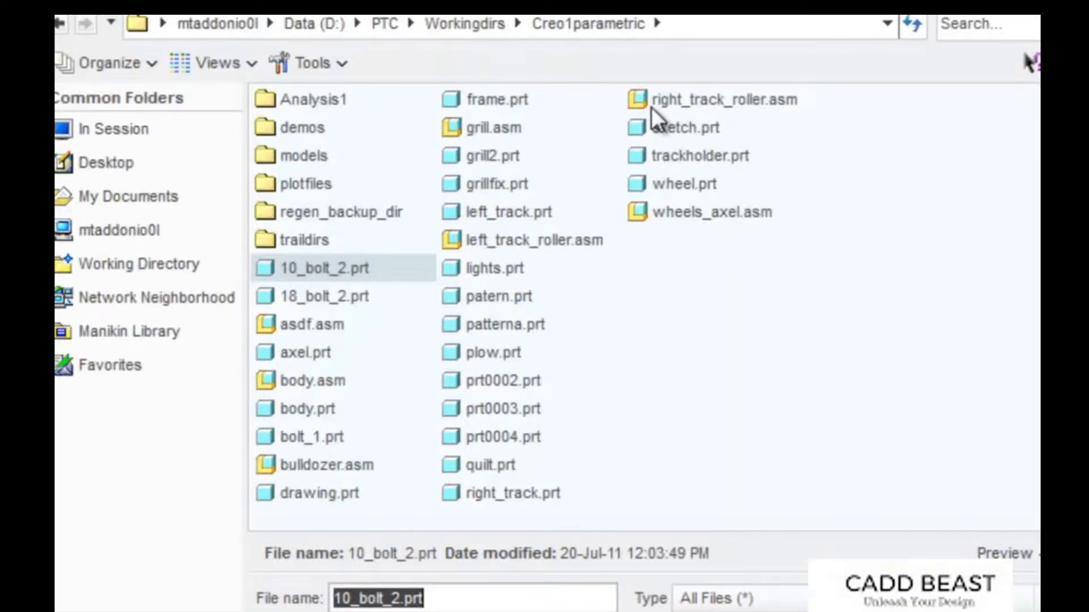
double_click(312, 495)
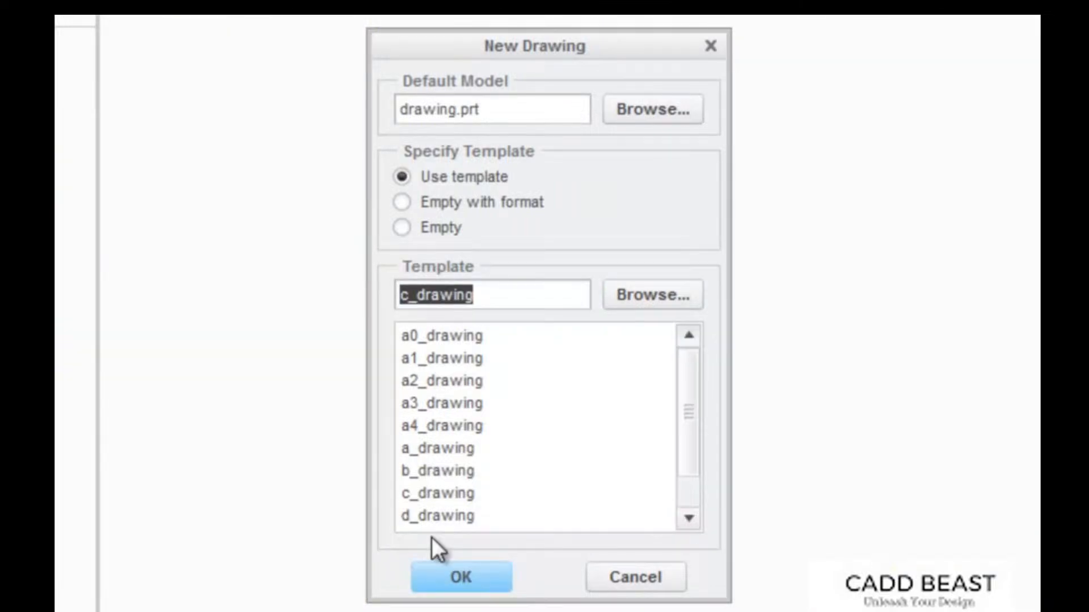
left_click(461, 572)
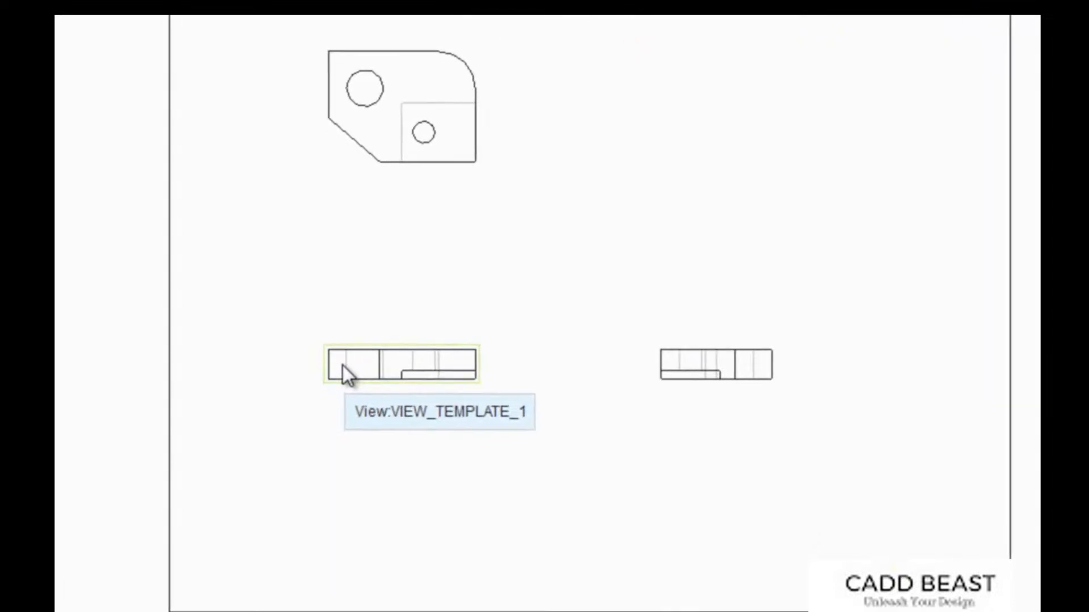
Unlock view movement and move the front view slightly down and to the left on the sheet.
left_click(342, 360)
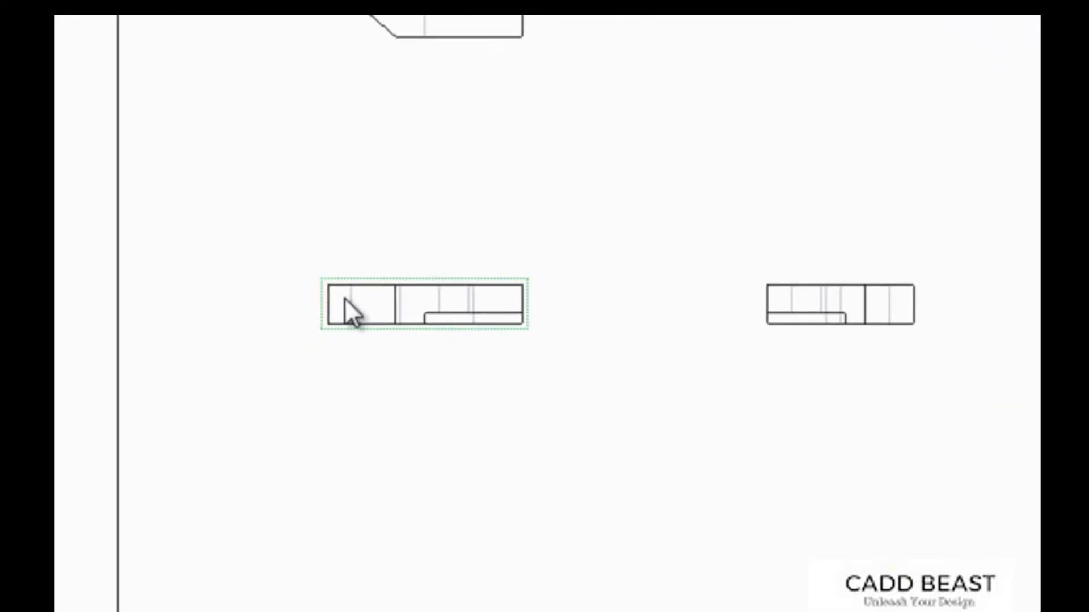
right_click(345, 298)
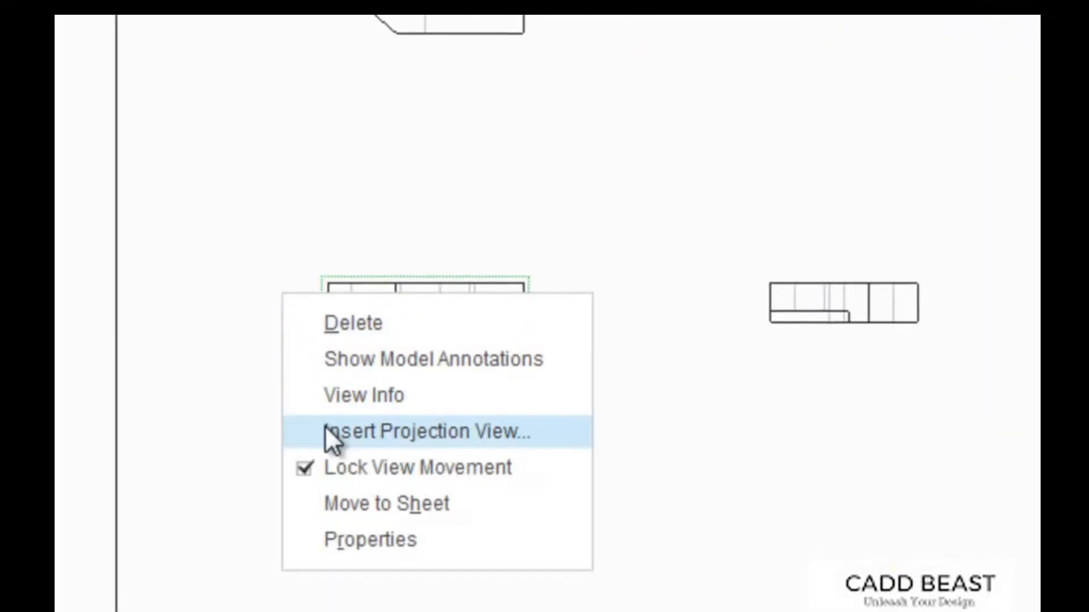
left_click(305, 467)
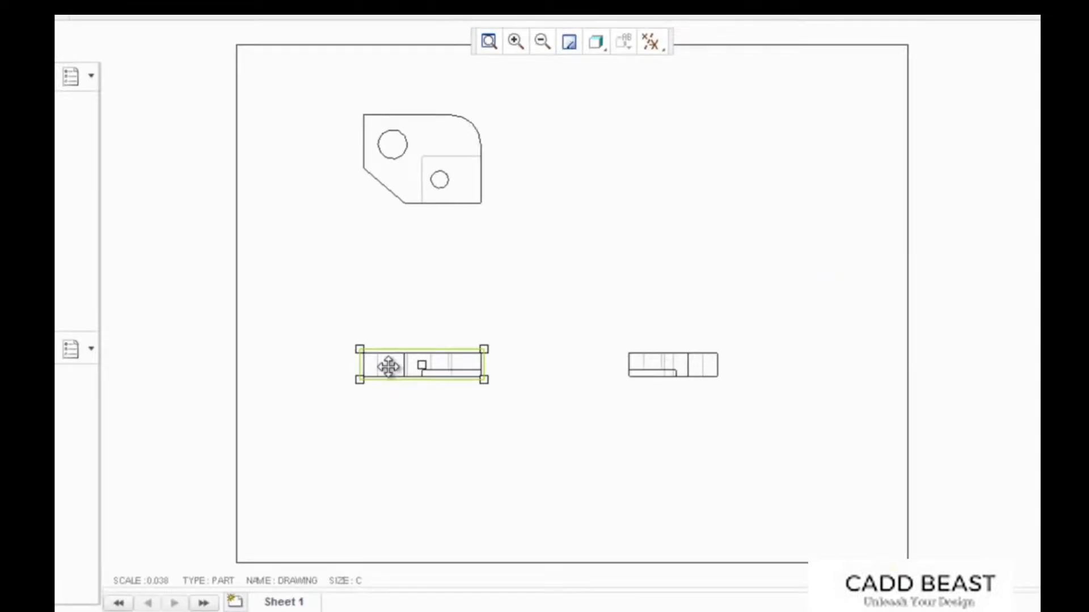
left_click_drag(388, 367, 370, 417)
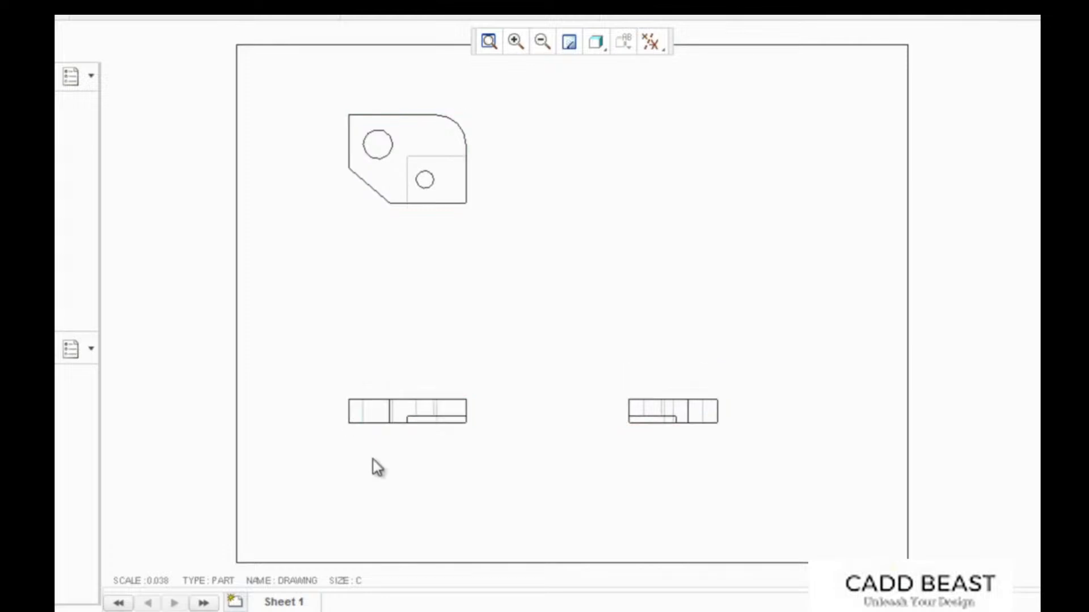
Set the front view's origin location in the sheet to X 5.000 and Y 5.000 inches.
right_click(384, 419)
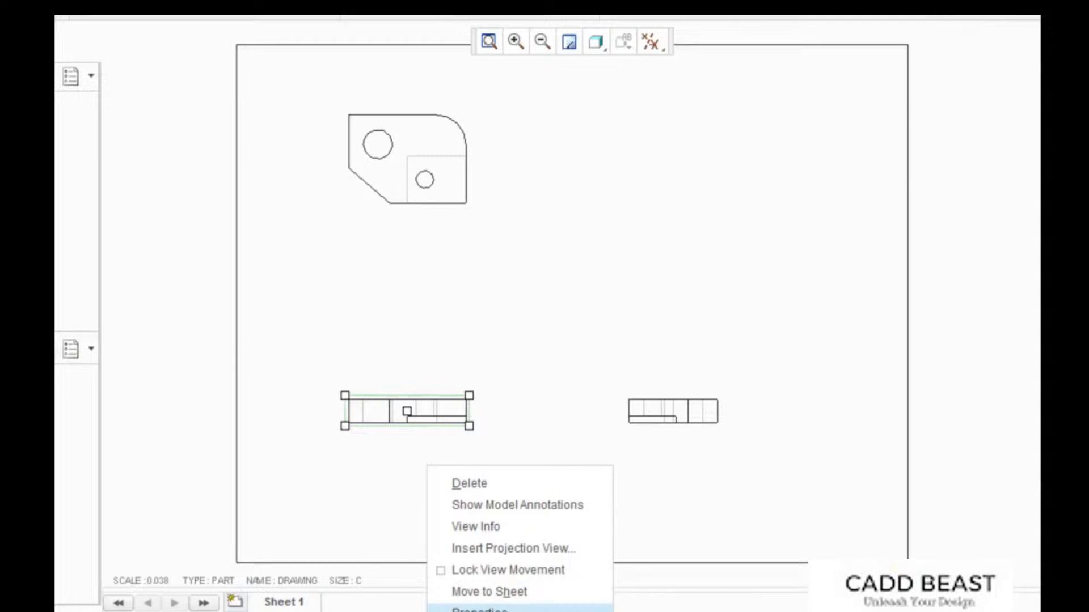
left_click(477, 609)
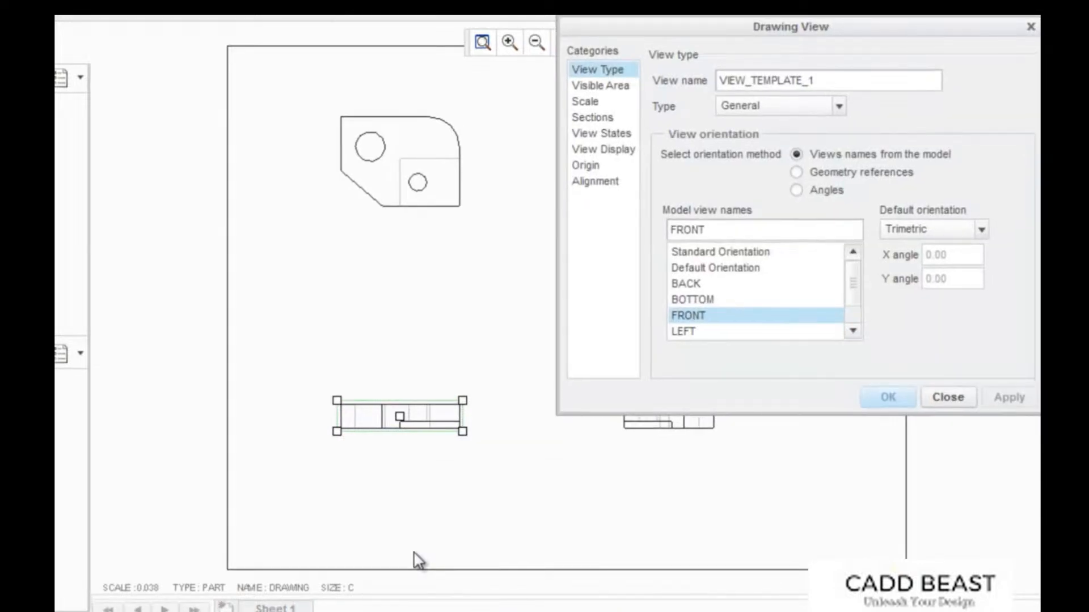
left_click(593, 166)
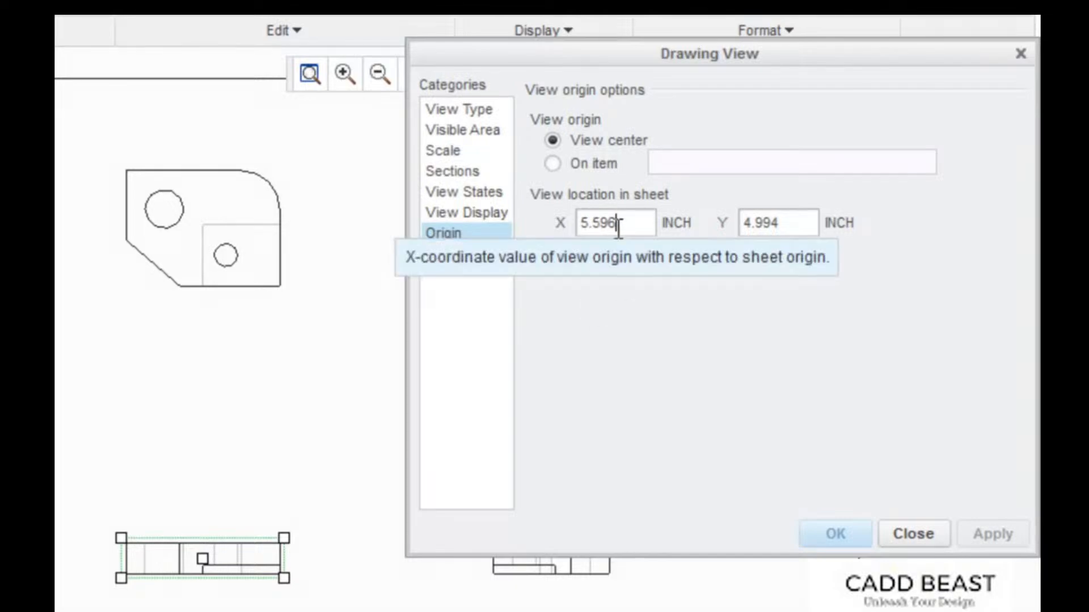
left_click_drag(618, 227, 530, 226)
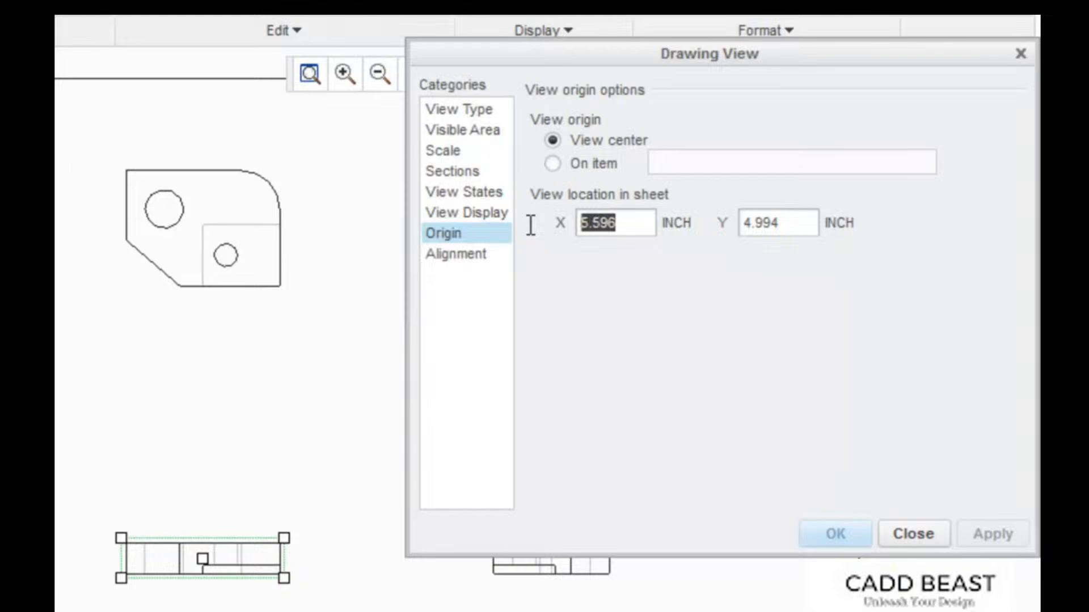
type("5.000")
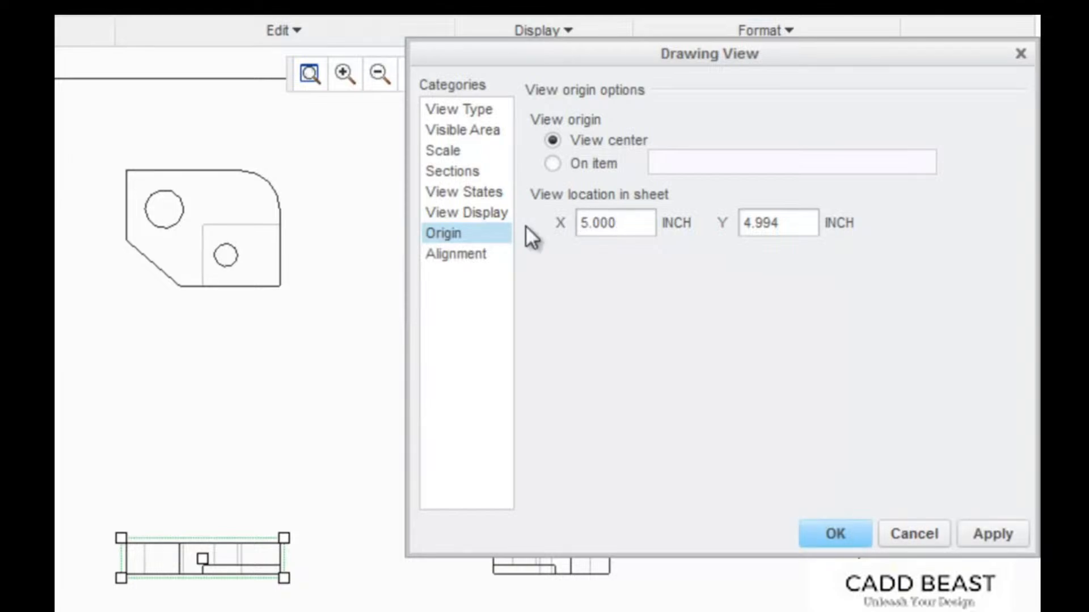
left_click_drag(787, 222, 740, 225)
type("5.000")
left_click(996, 537)
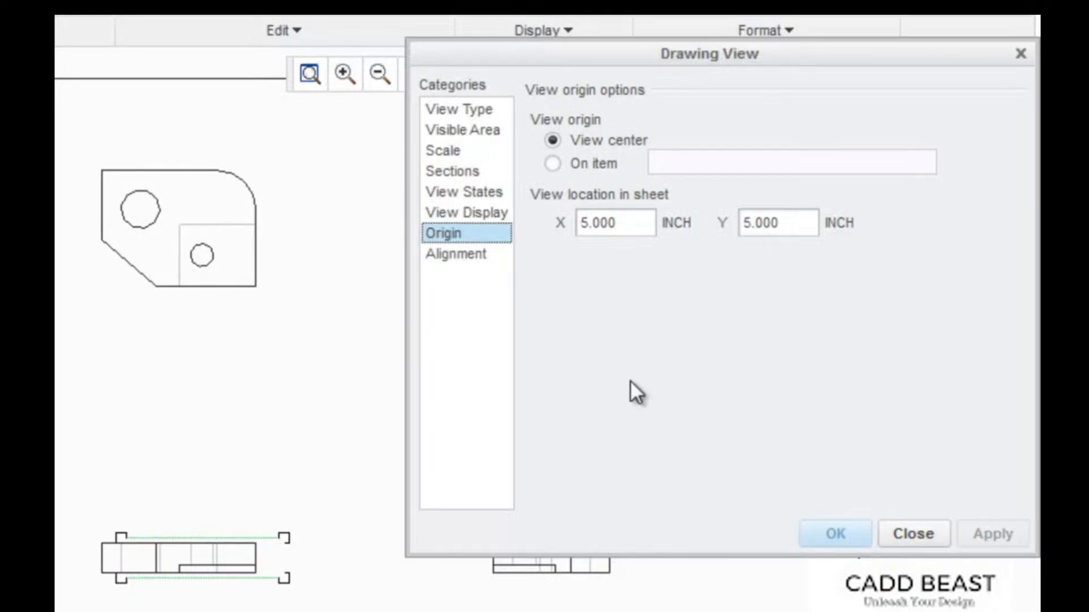
Change the main view's orientation to BOTTOM, accepting the reorientation of its child views.
left_click(459, 110)
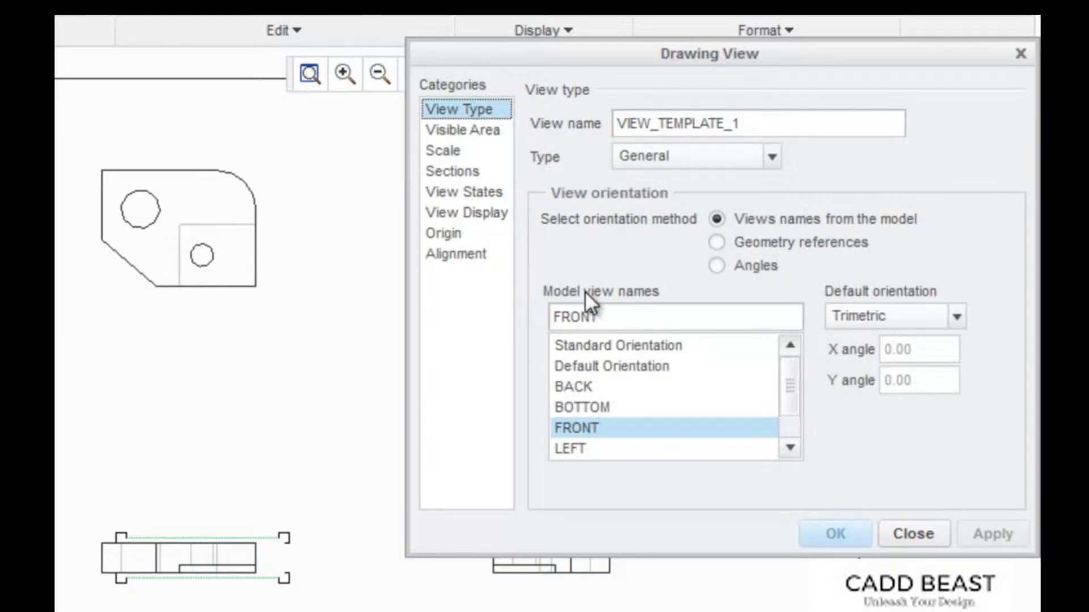
left_click(699, 410)
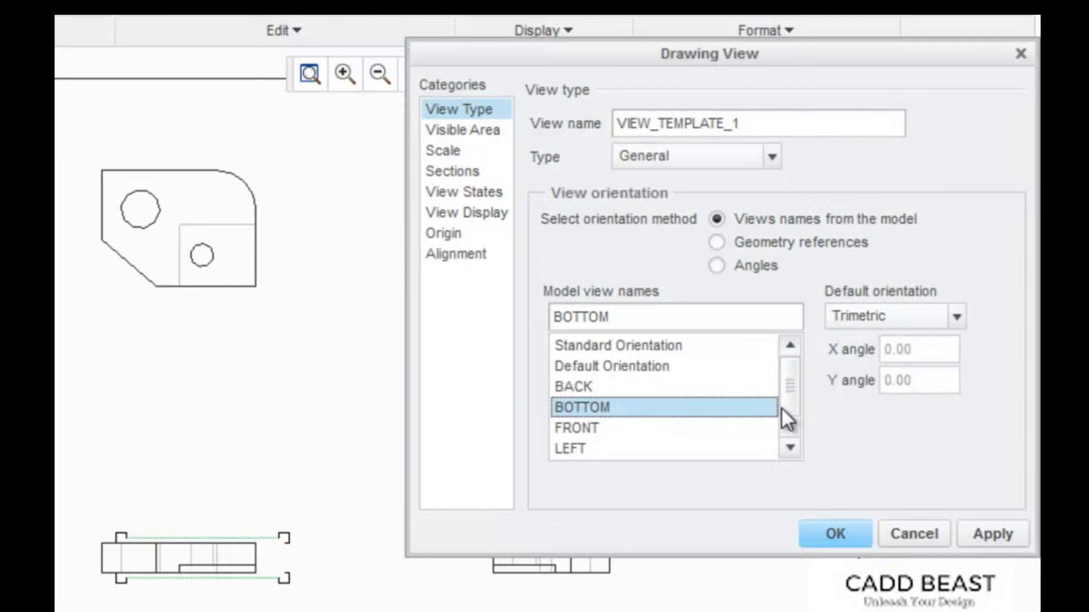
left_click(992, 534)
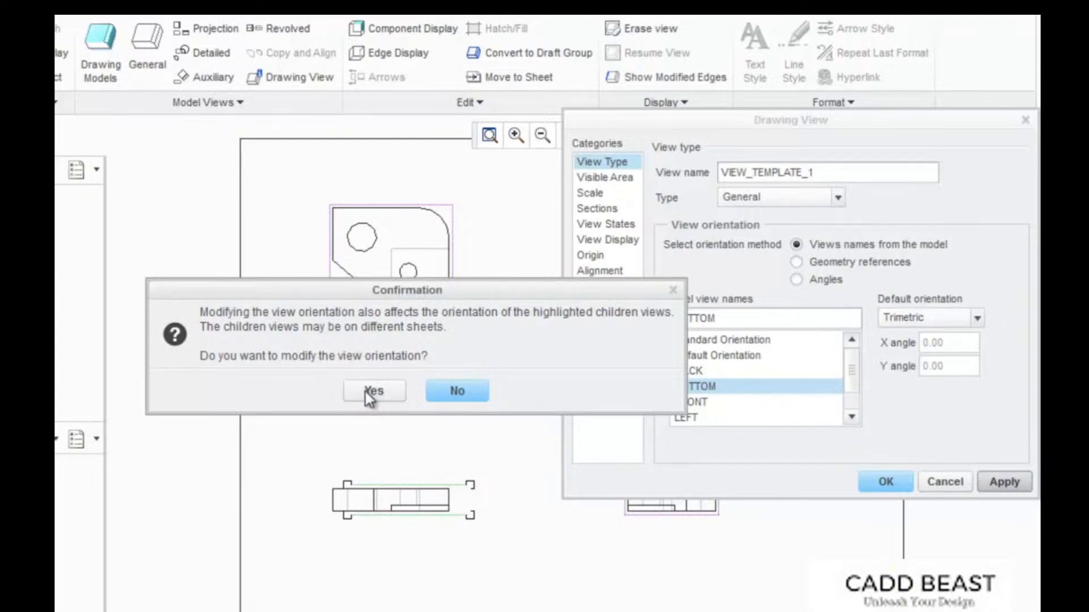
left_click(372, 391)
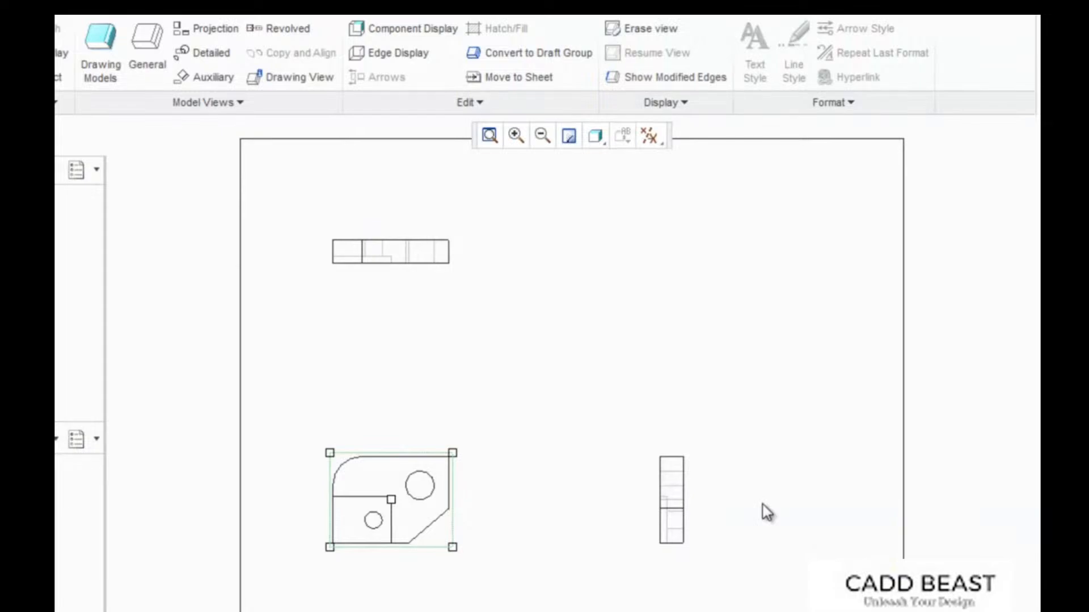
left_click(774, 520)
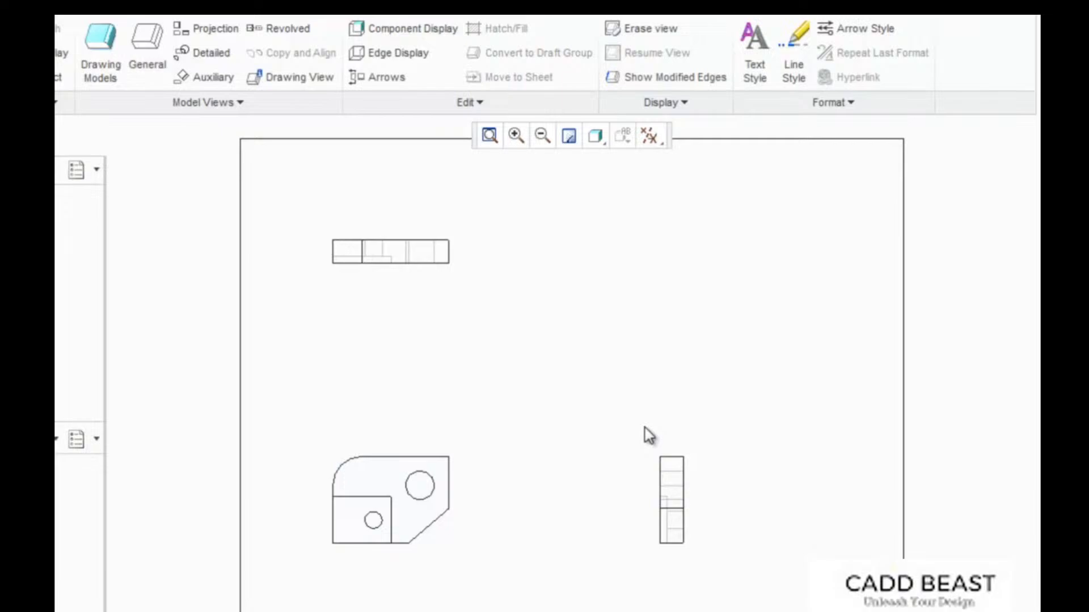
Insert a projection view below the main view and set its display style to Hidden.
left_click(210, 31)
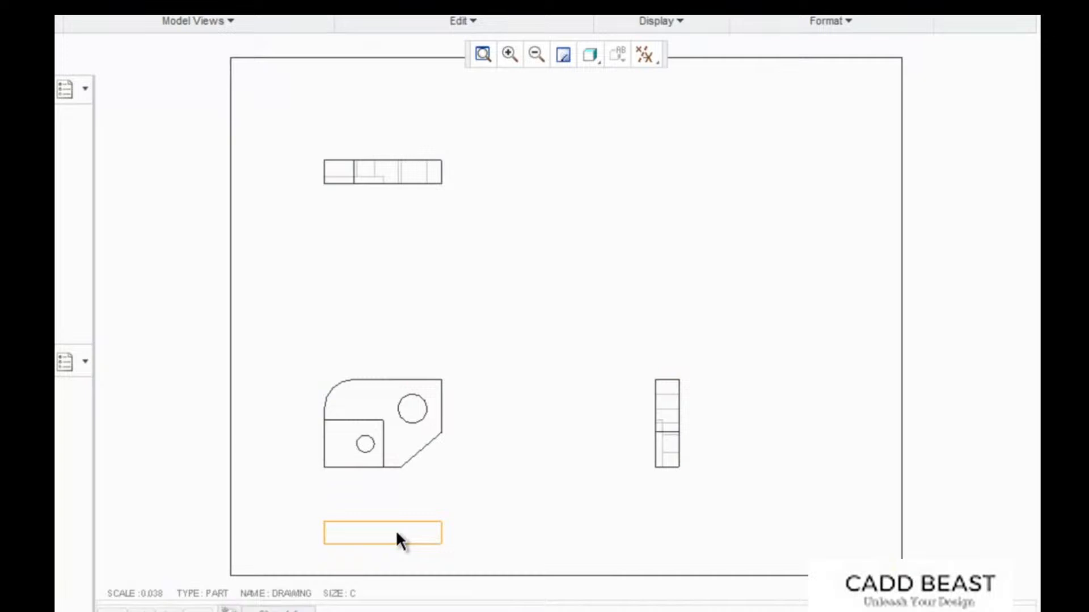
left_click(396, 529)
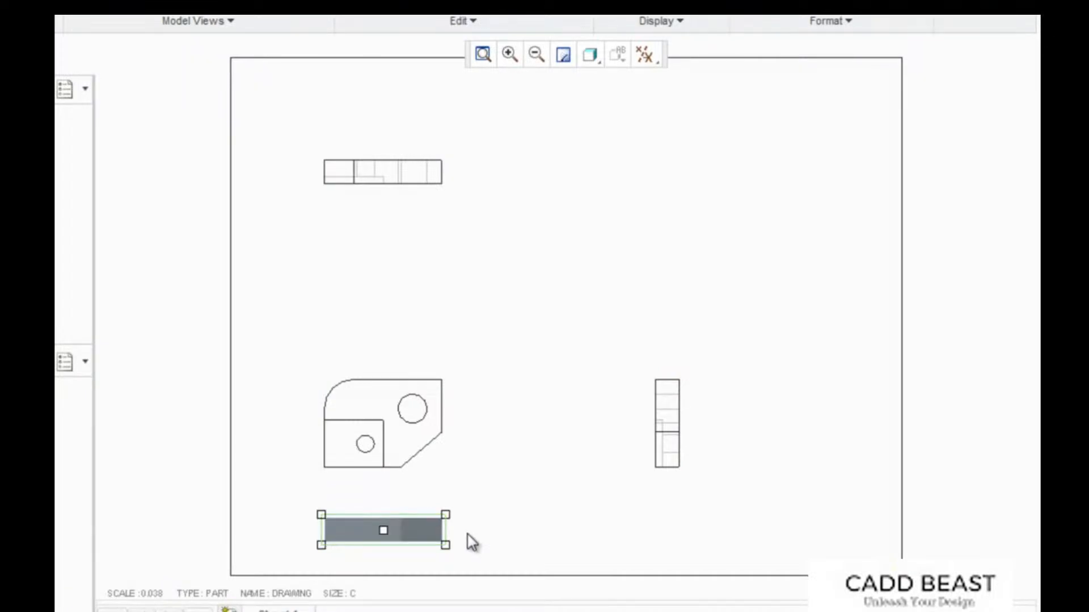
right_click(468, 534)
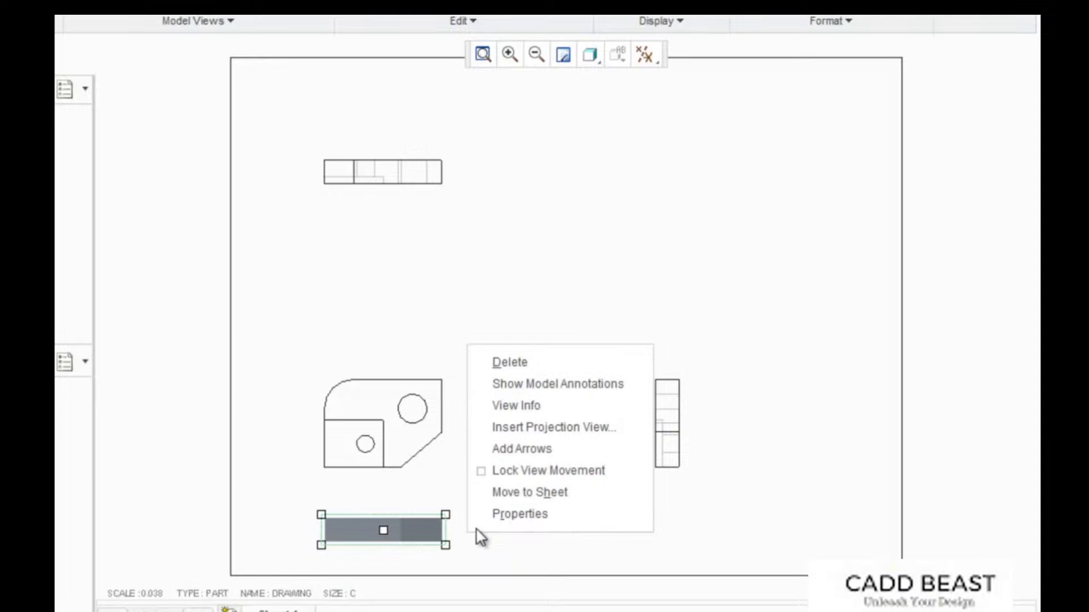
left_click(510, 514)
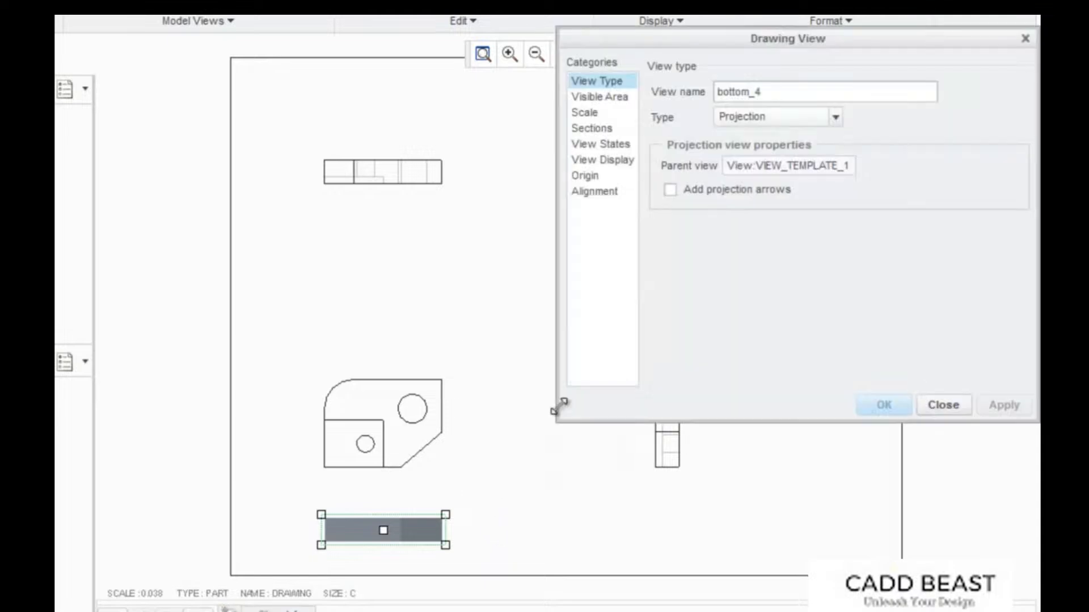
left_click(602, 160)
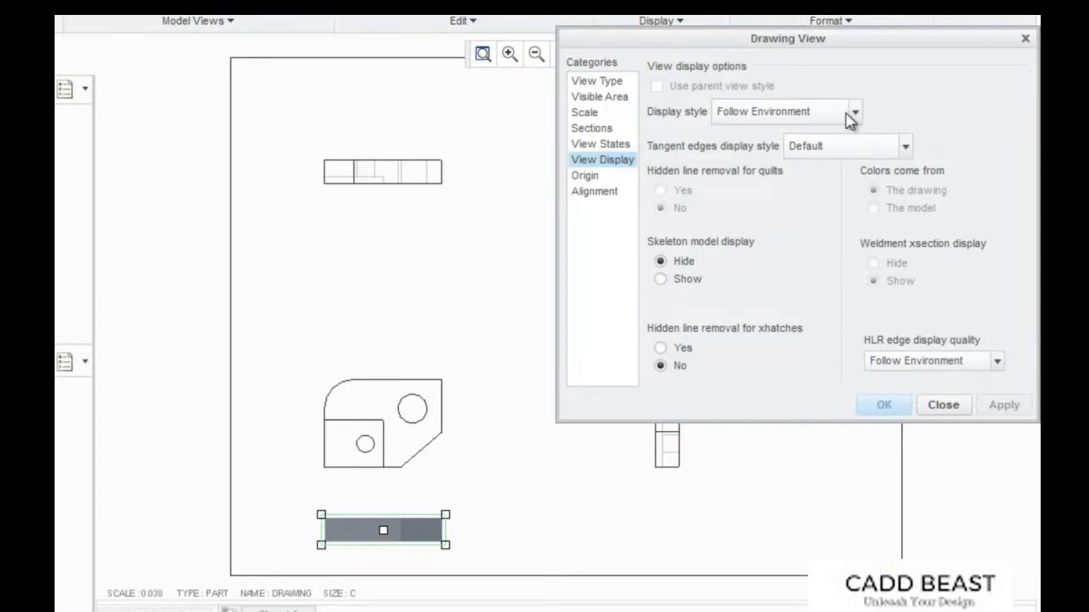
left_click(854, 112)
left_click(823, 175)
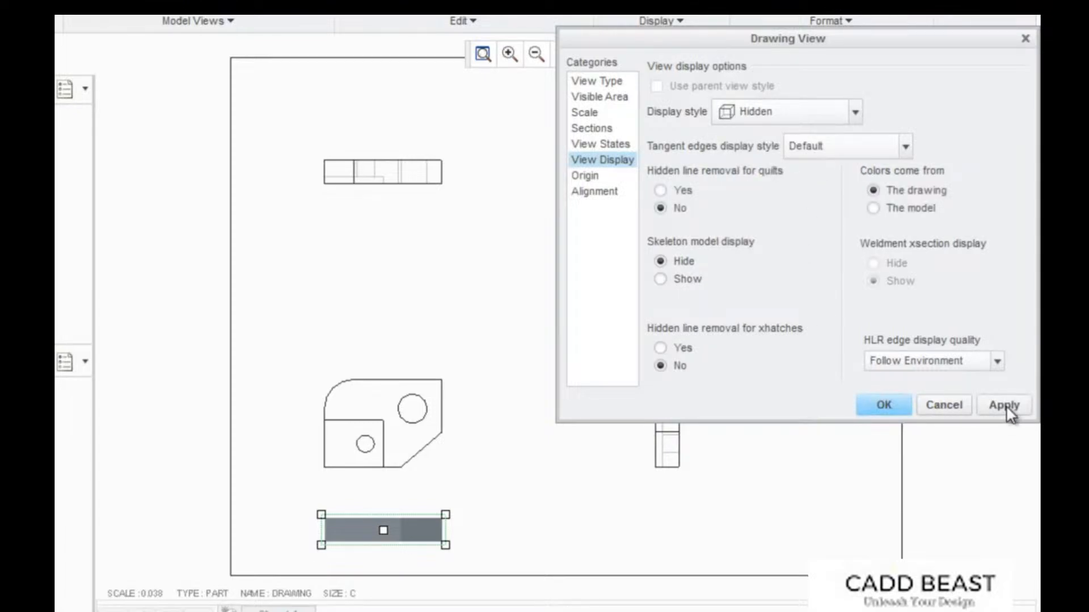
left_click(1003, 405)
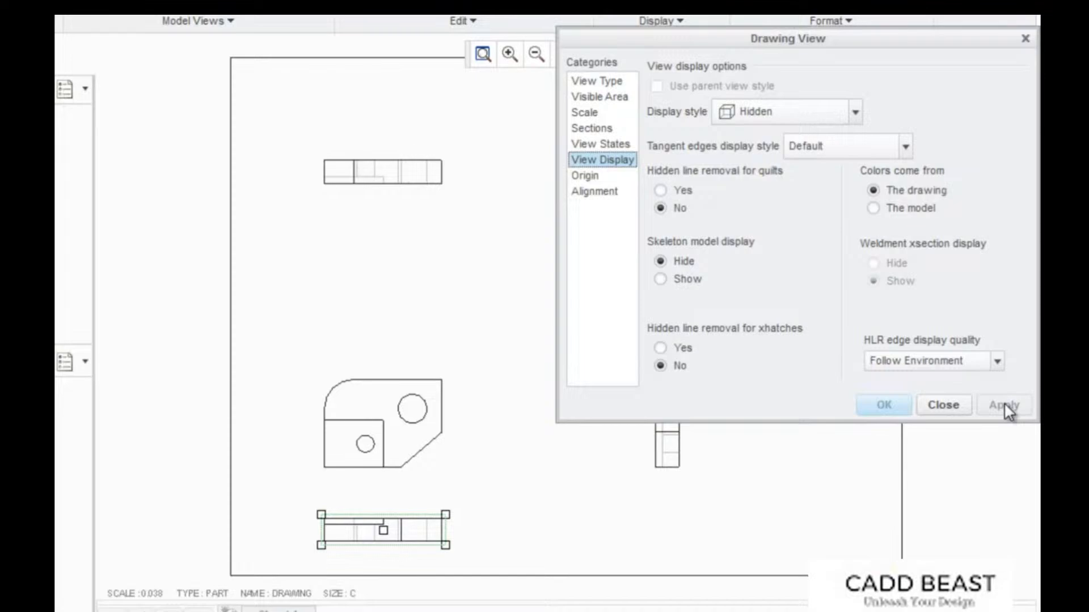
left_click(943, 405)
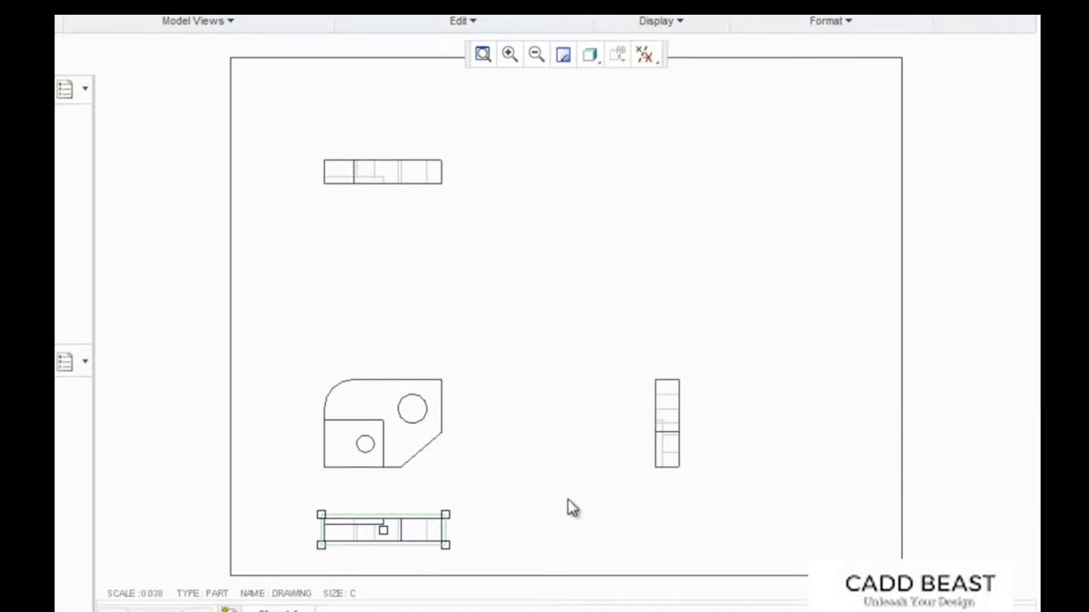
Give the main view a custom scale of 0.050.
left_click(419, 436)
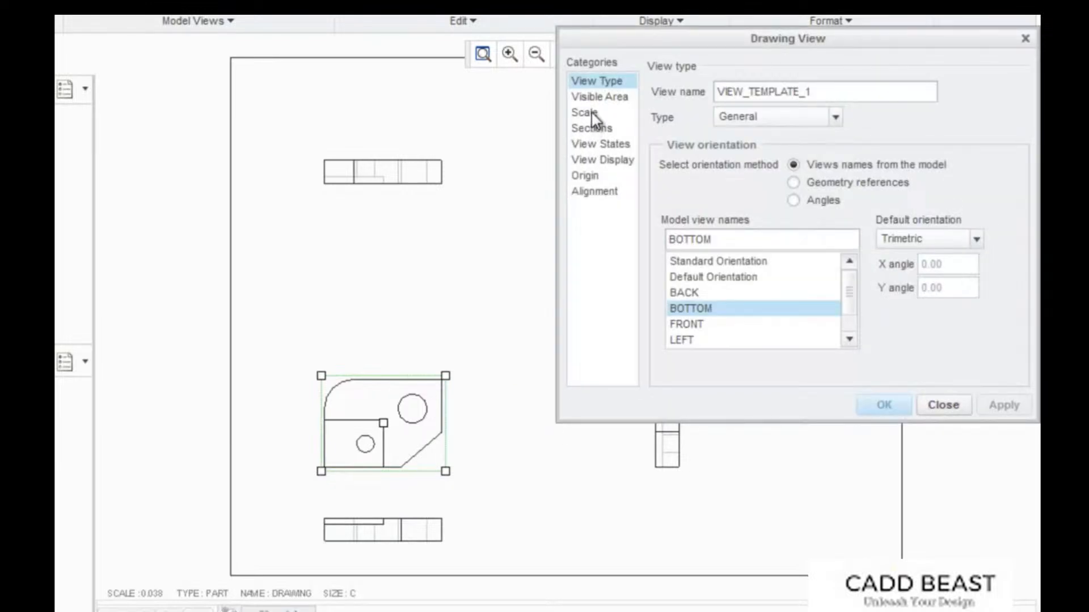
left_click(591, 112)
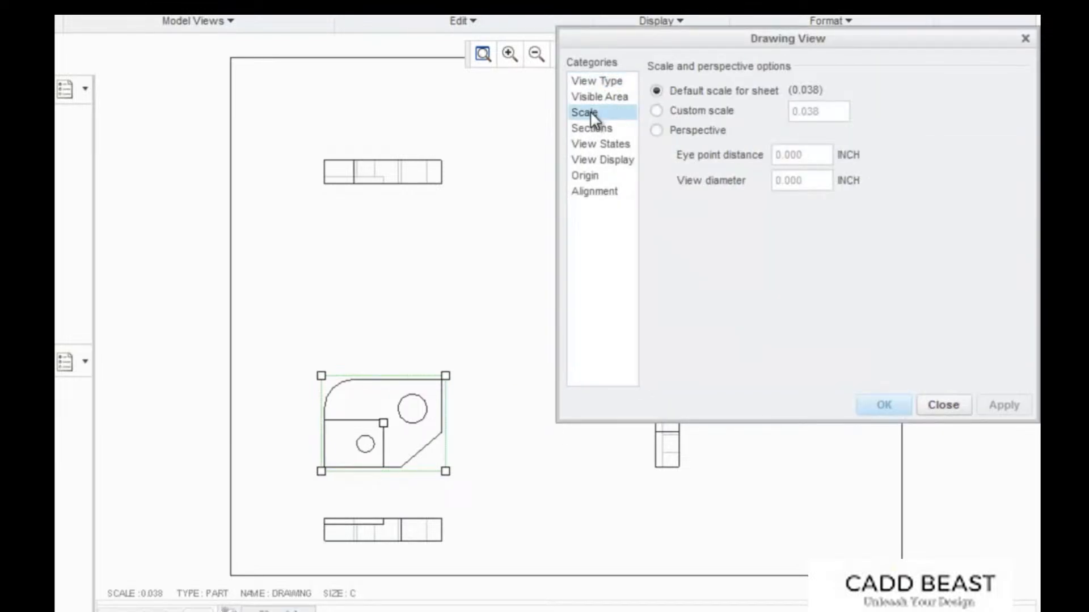
left_click(657, 111)
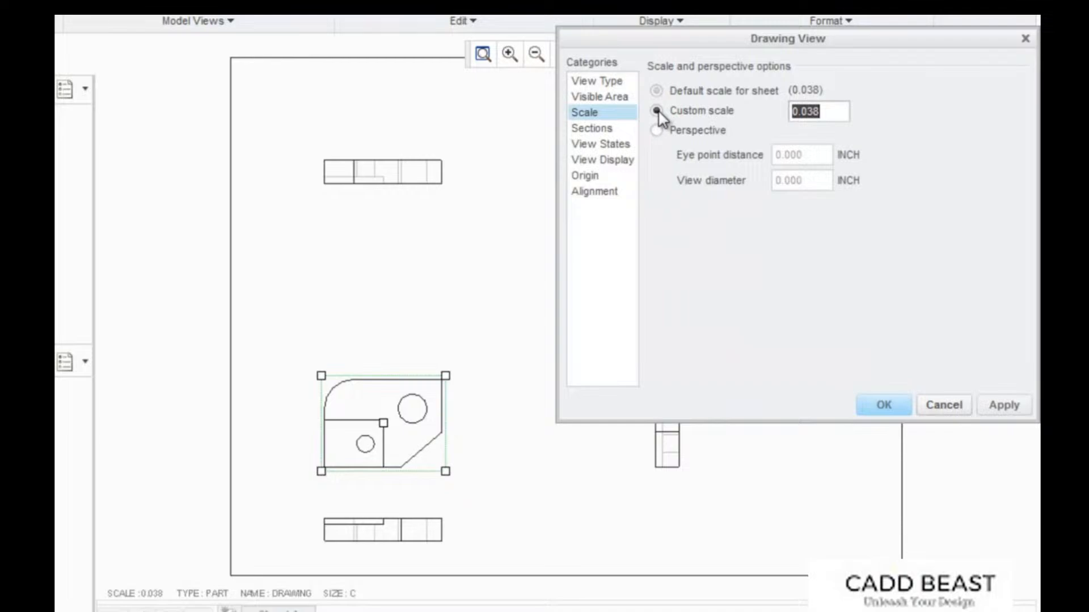
left_click_drag(822, 111, 809, 111)
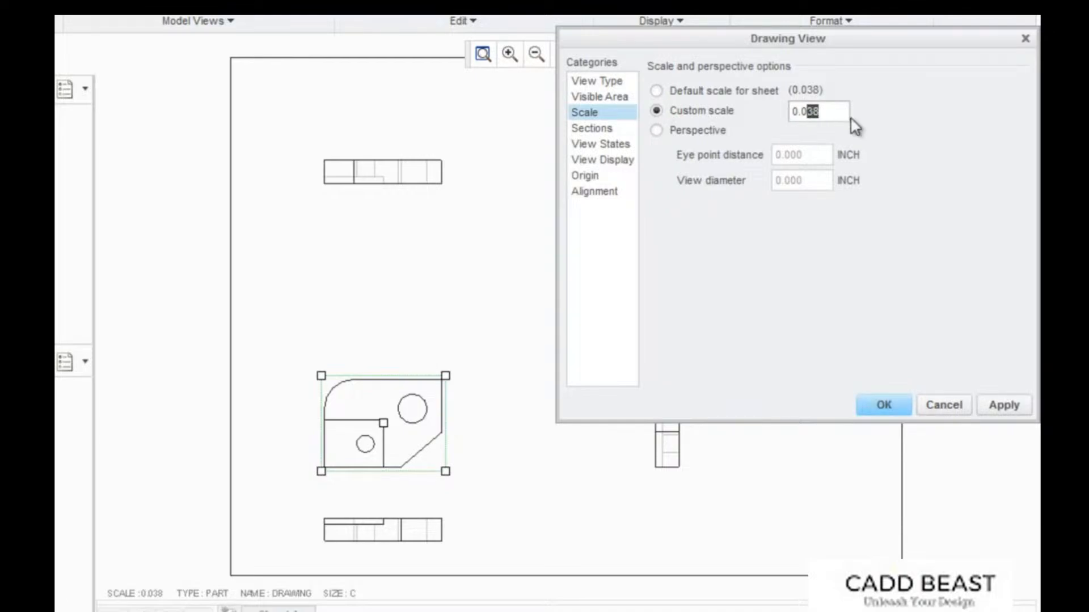
type("5")
key("Return")
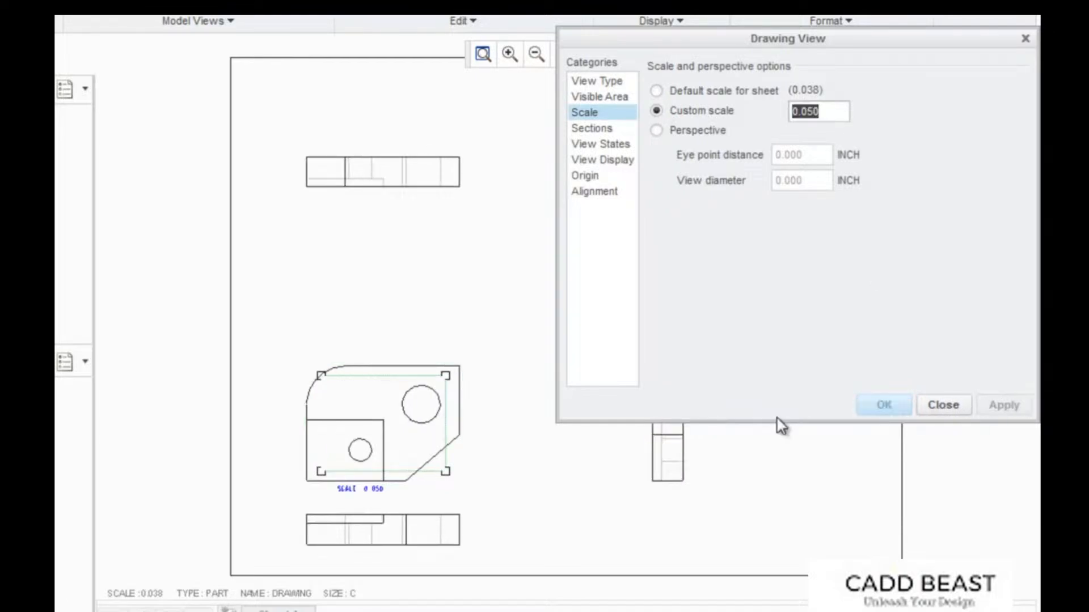
left_click(933, 409)
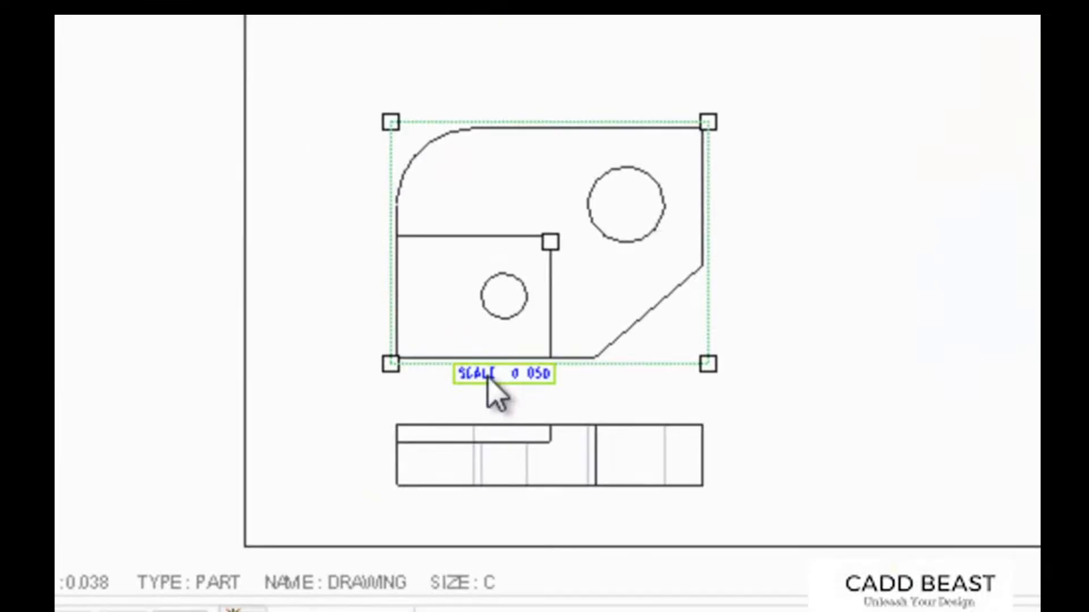
Move the main view's scale note into the lower-left corner of the sheet.
left_click_drag(489, 381, 349, 452)
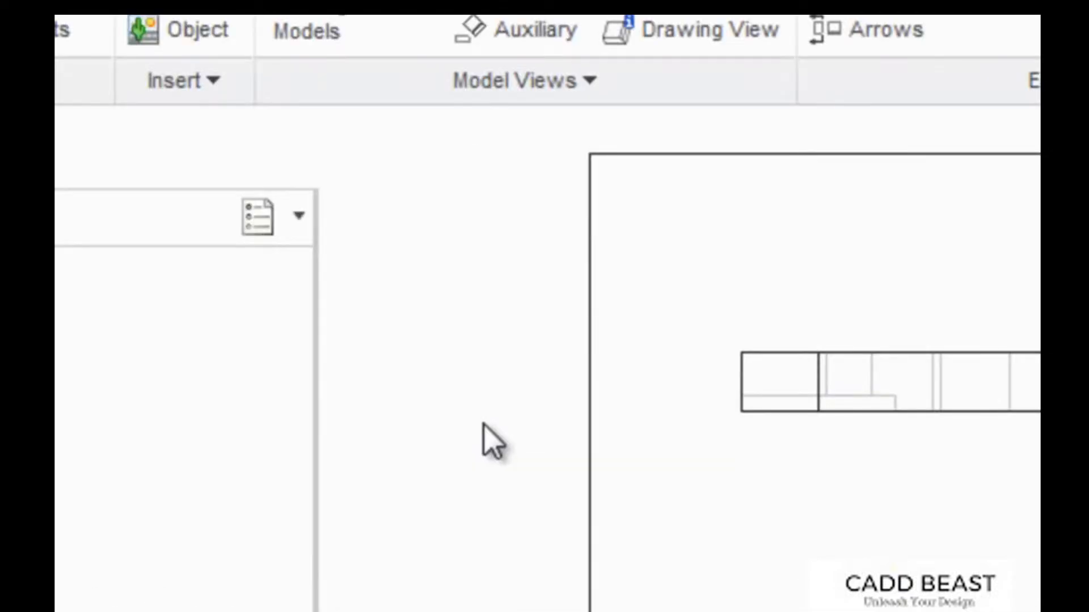
Insert a general view using the DEFAULT ALL combined state in the upper-right area of the sheet.
left_click(276, 83)
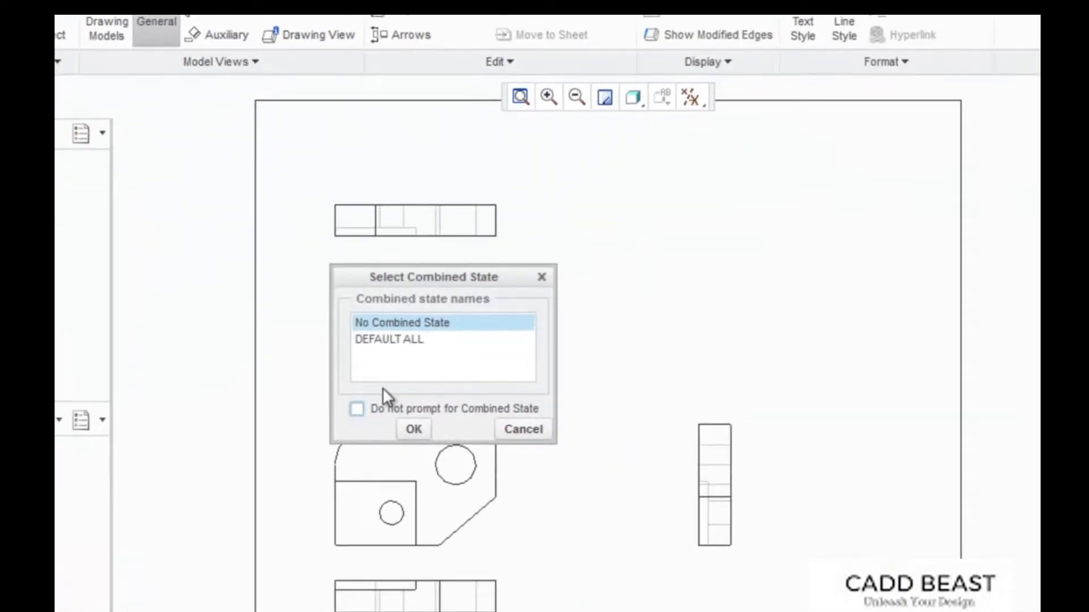
left_click(390, 339)
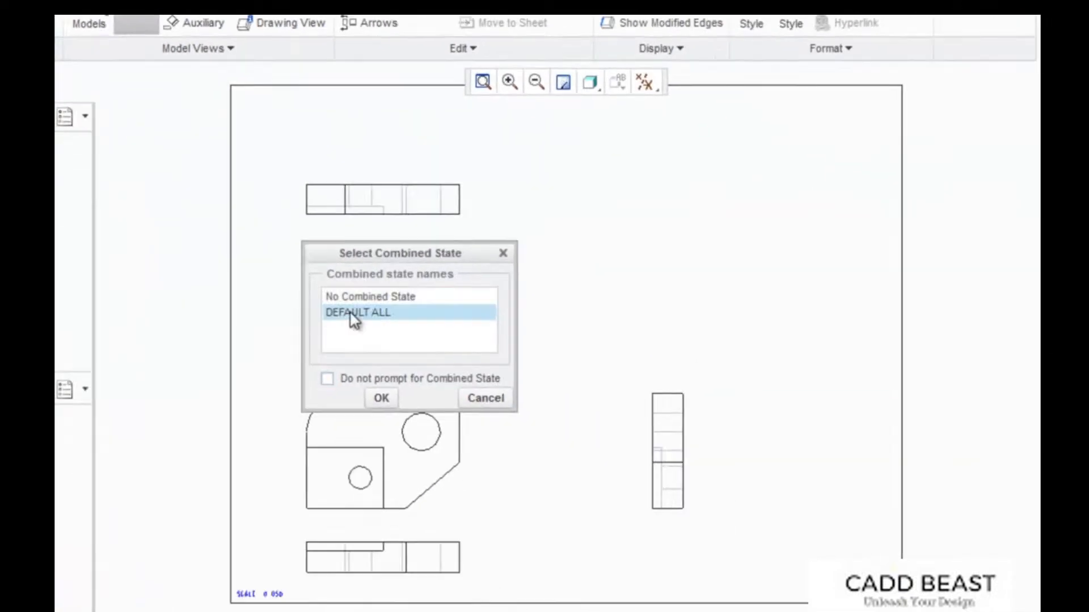
left_click(414, 429)
left_click(683, 216)
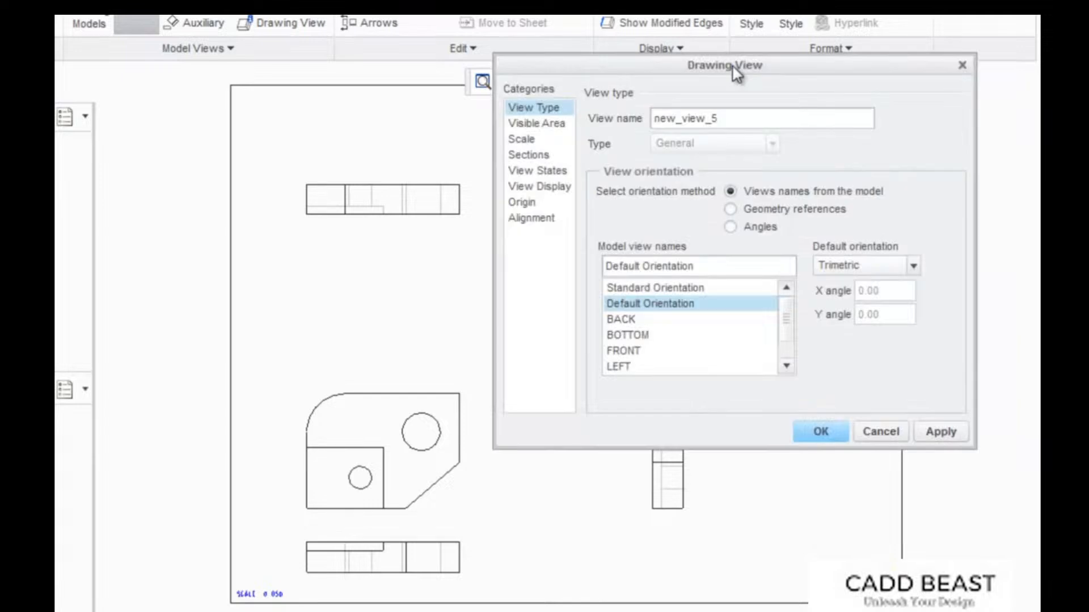
mouse_move(737, 68)
left_mouse_down()
mouse_move(363, 77)
mouse_move(323, 65)
left_mouse_up()
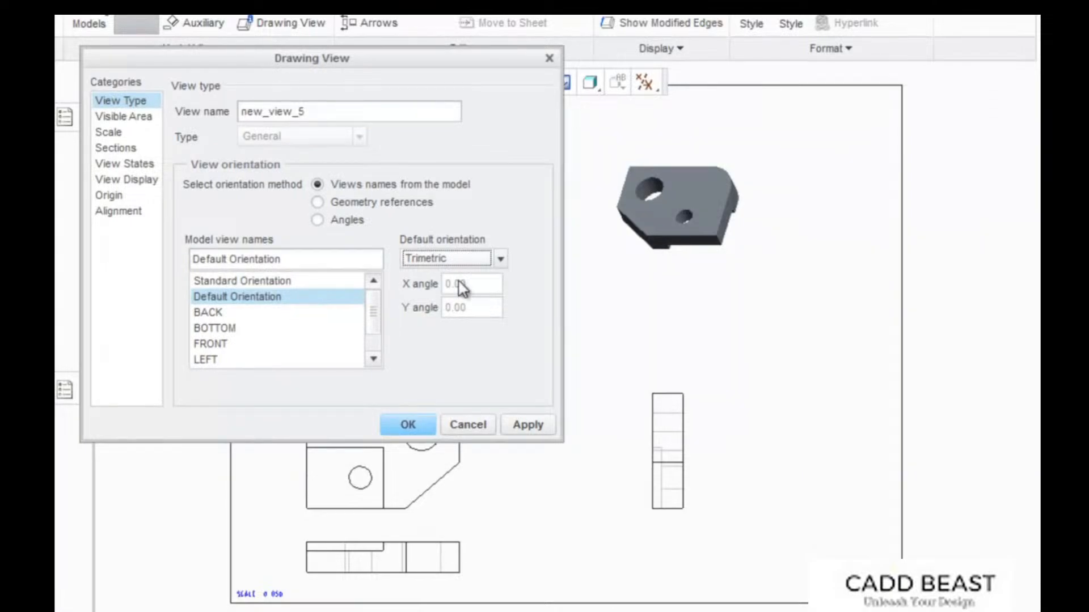
Try the User Defined default orientation on the new general view, return it to Trimetric and apply the settings.
left_click(492, 262)
left_click(496, 286)
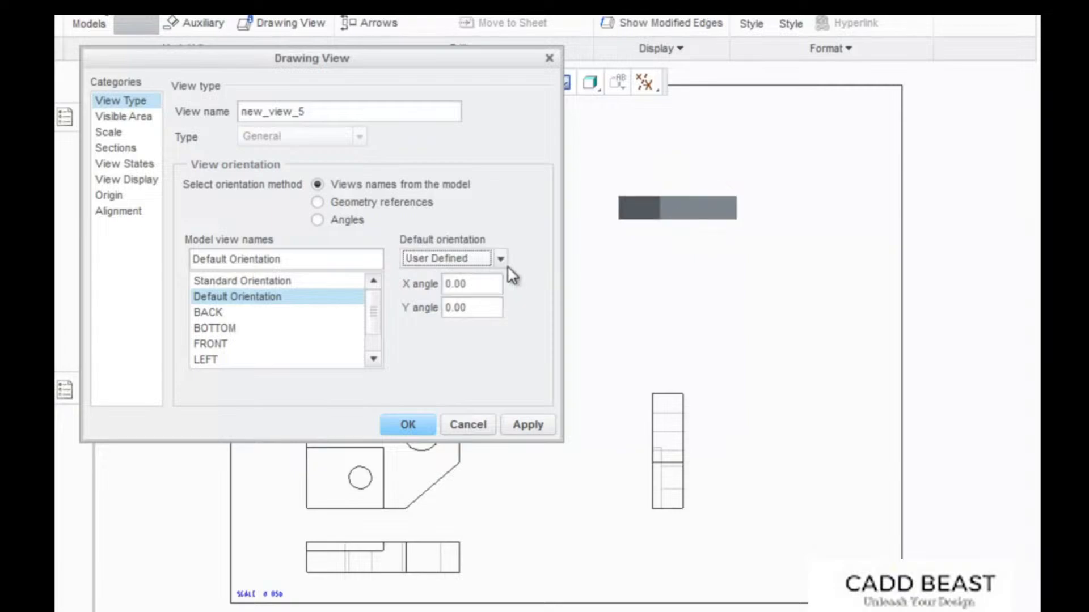
left_click(494, 257)
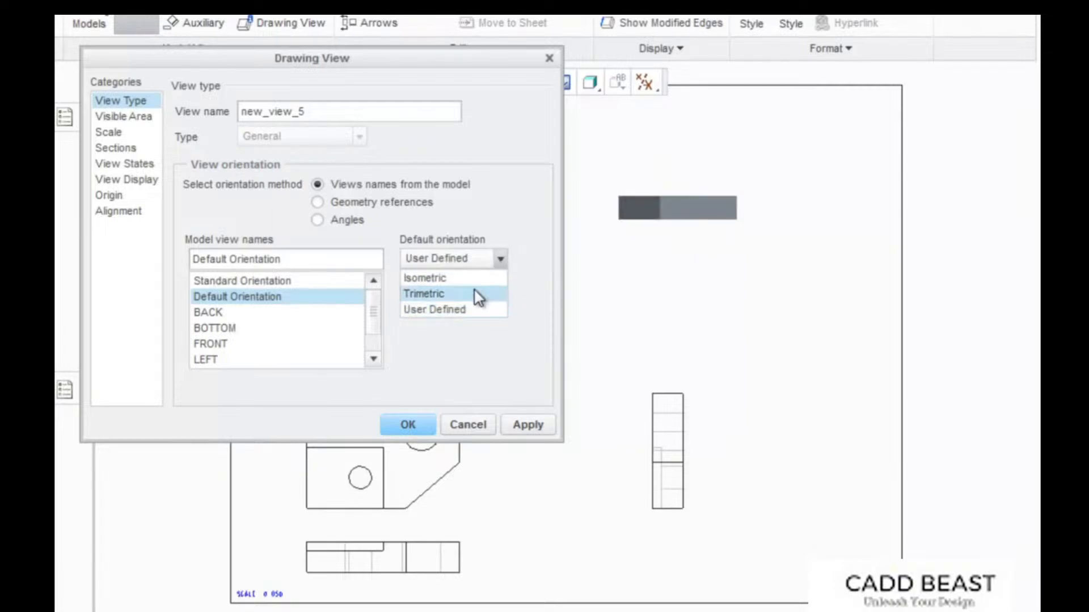
left_click(477, 294)
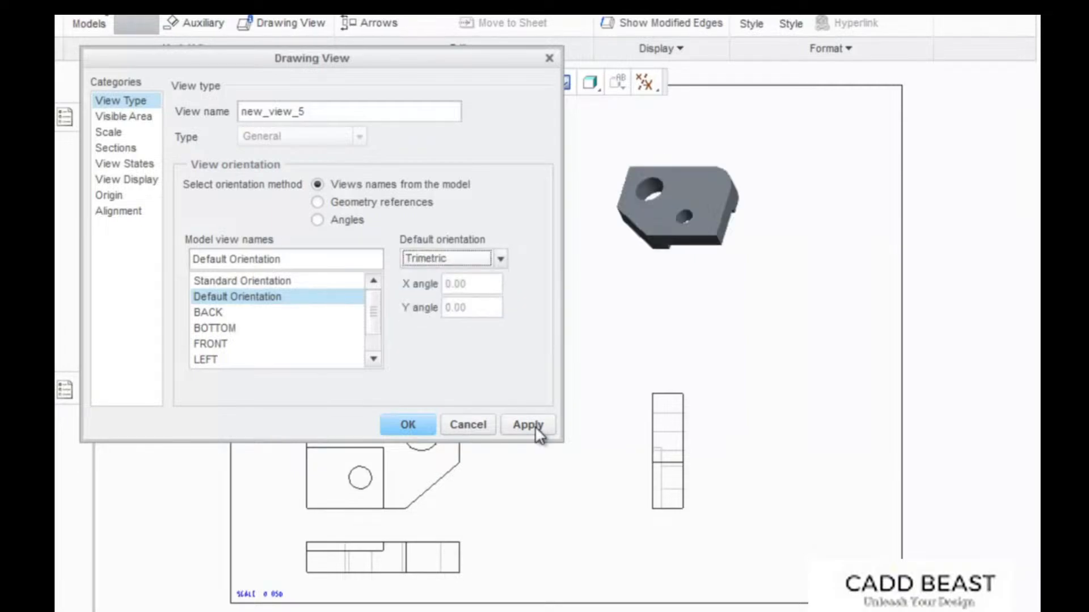
left_click(533, 427)
left_click(479, 424)
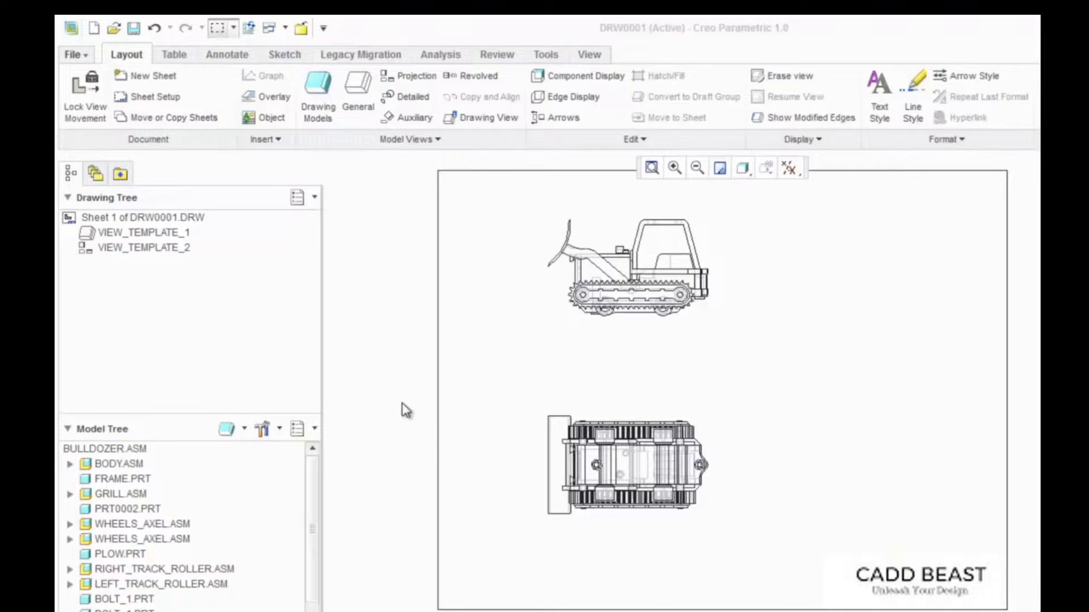
Insert the 'bom description down' quick table from the Assembly category into the lower-right corner of the bulldozer drawing sheet.
left_click(174, 55)
left_click(89, 141)
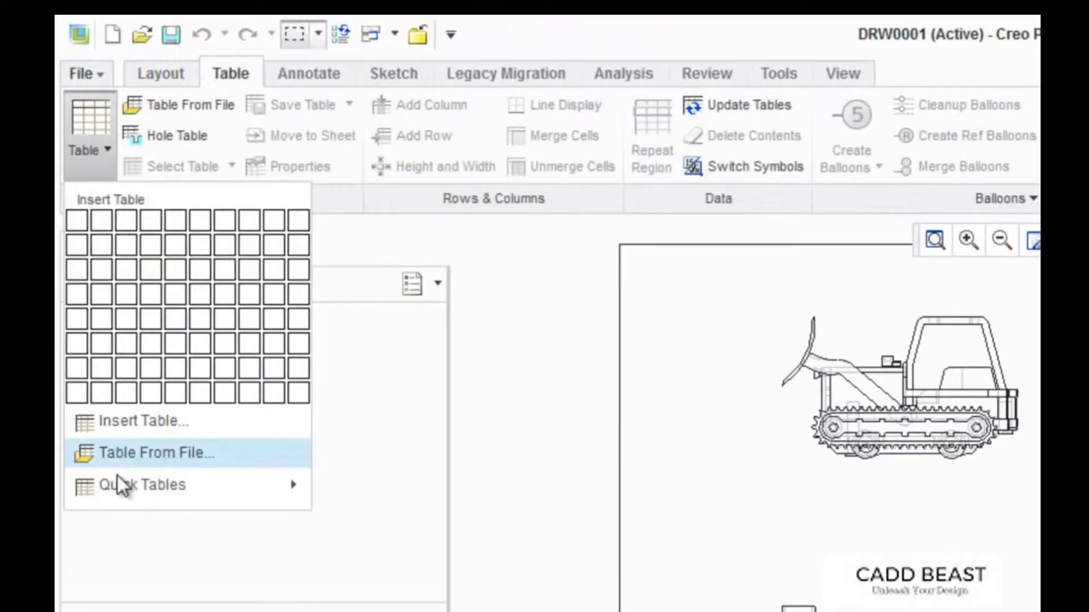
mouse_move(127, 489)
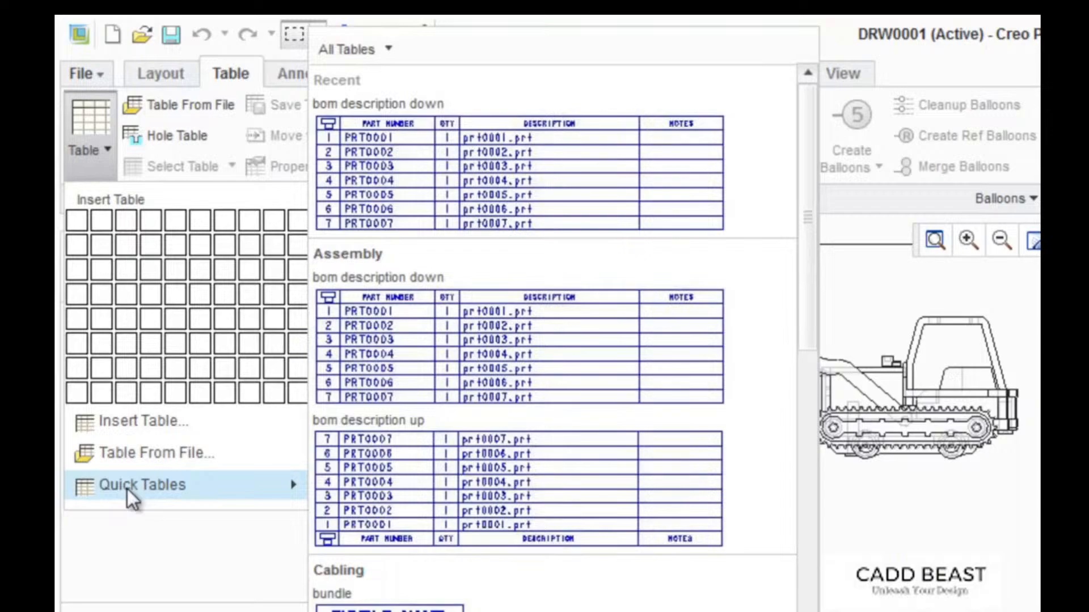
left_click(388, 321)
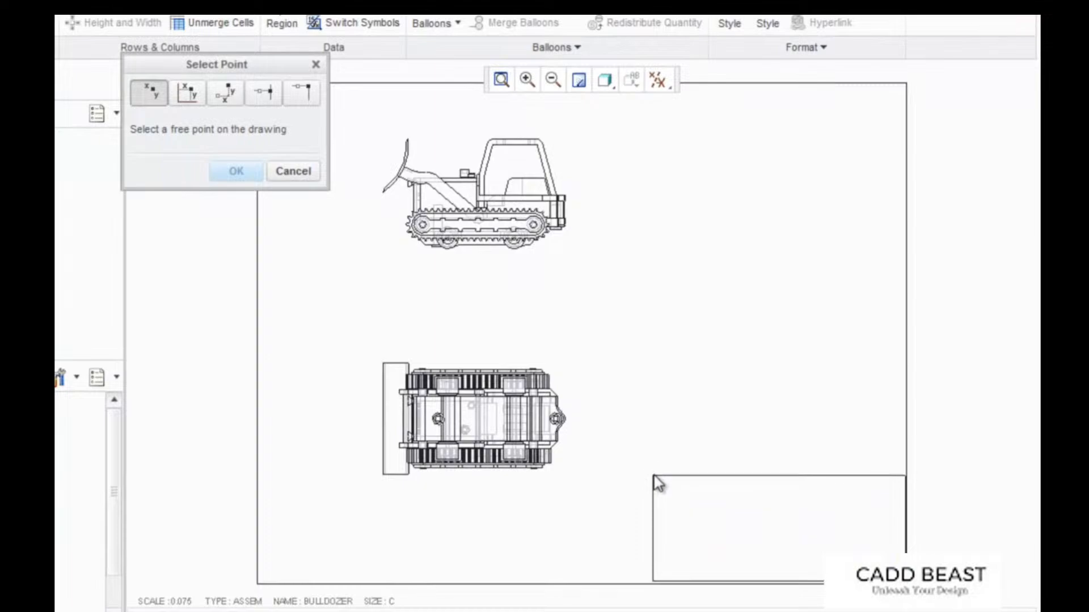
left_click(657, 484)
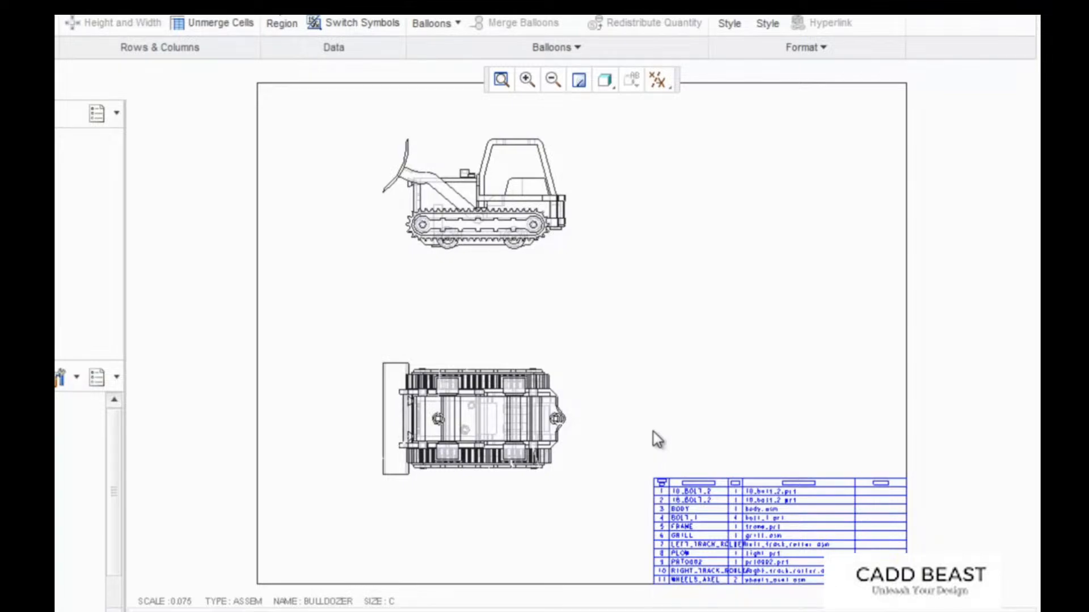
Create BOM balloons for all components of the bulldozer assembly.
left_click(429, 21)
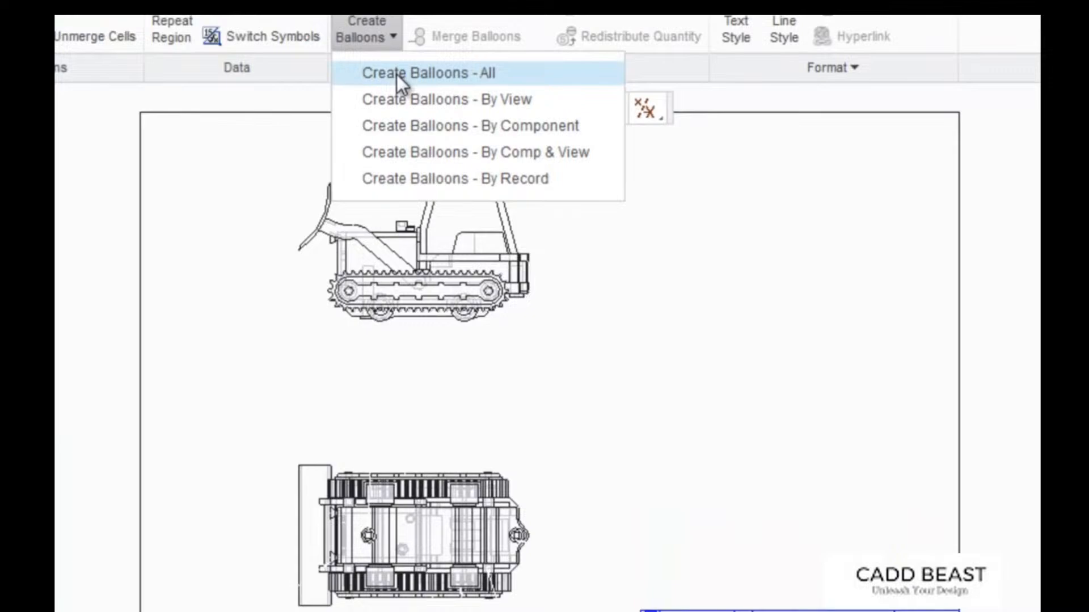
left_click(396, 74)
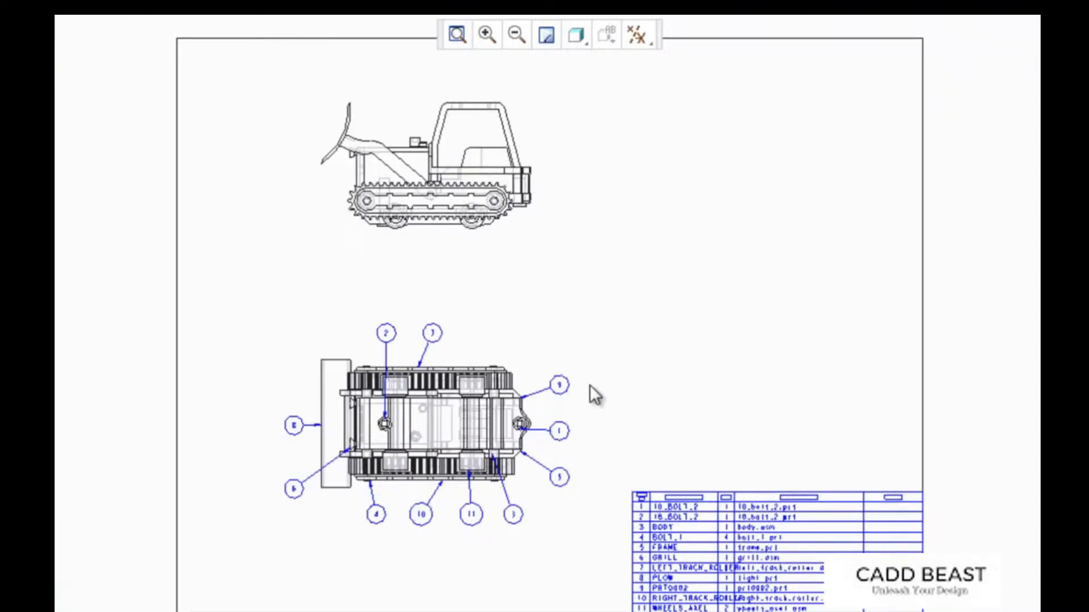
Move balloon 7 up and to the right and shift its leader's attachment point right along the upper track edge.
left_click(440, 335)
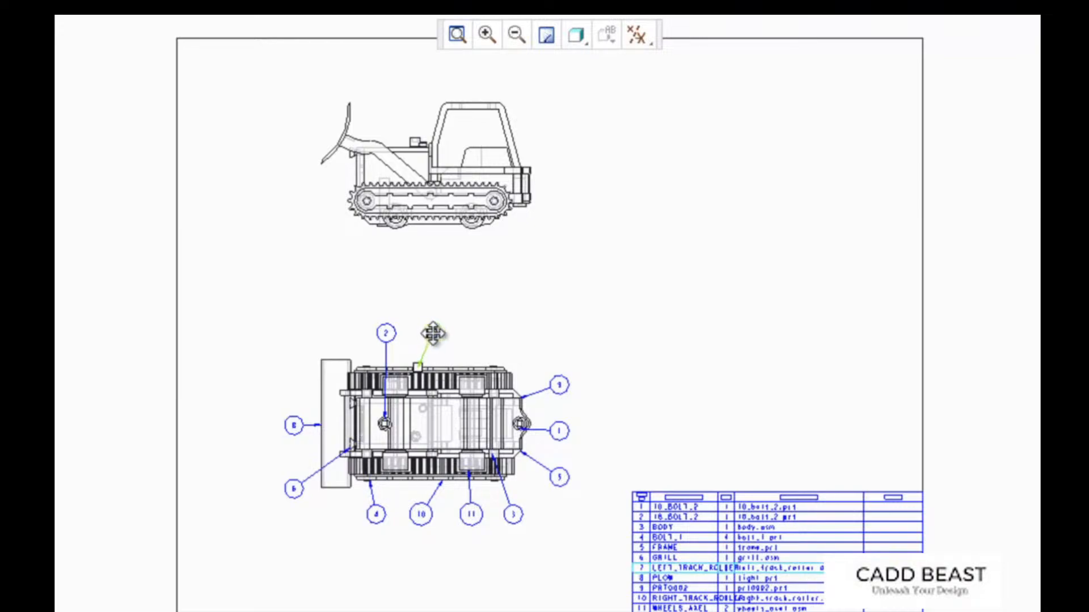
left_click_drag(456, 329, 471, 314)
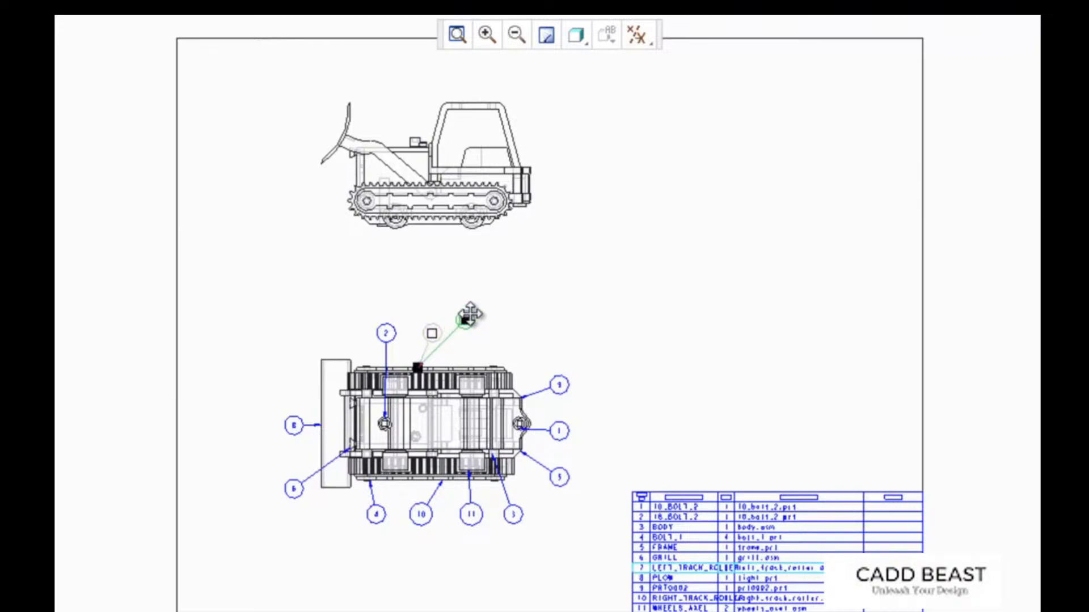
left_click_drag(470, 314, 481, 307)
left_click_drag(418, 367, 448, 368)
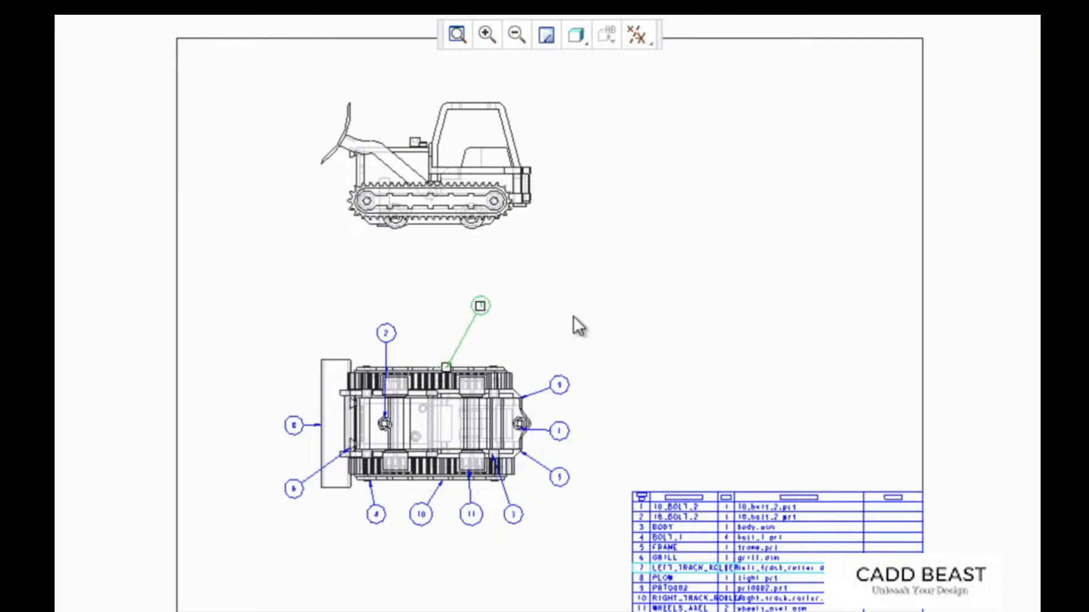
Examine how balloons 9 and 1 and the FRAME row correspond between the top view and the BOM table.
left_click(559, 386)
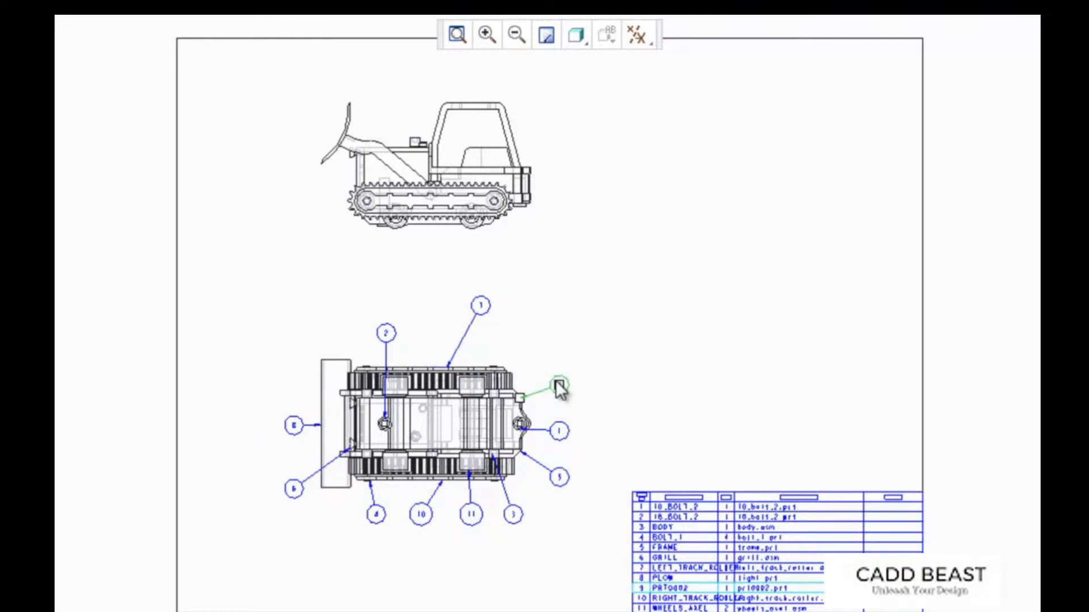
left_click(560, 431)
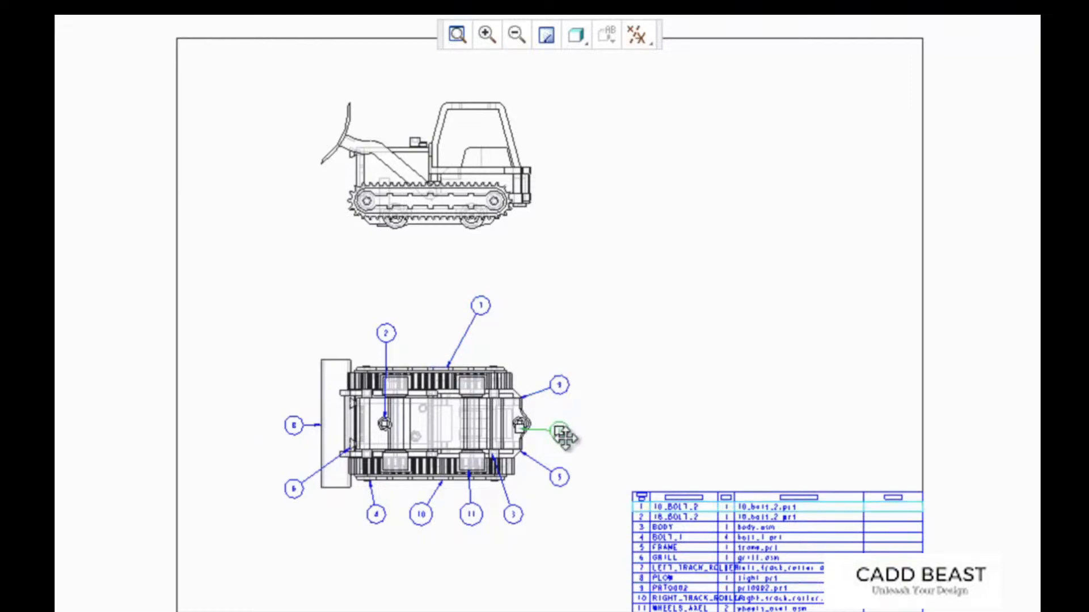
left_click(689, 548)
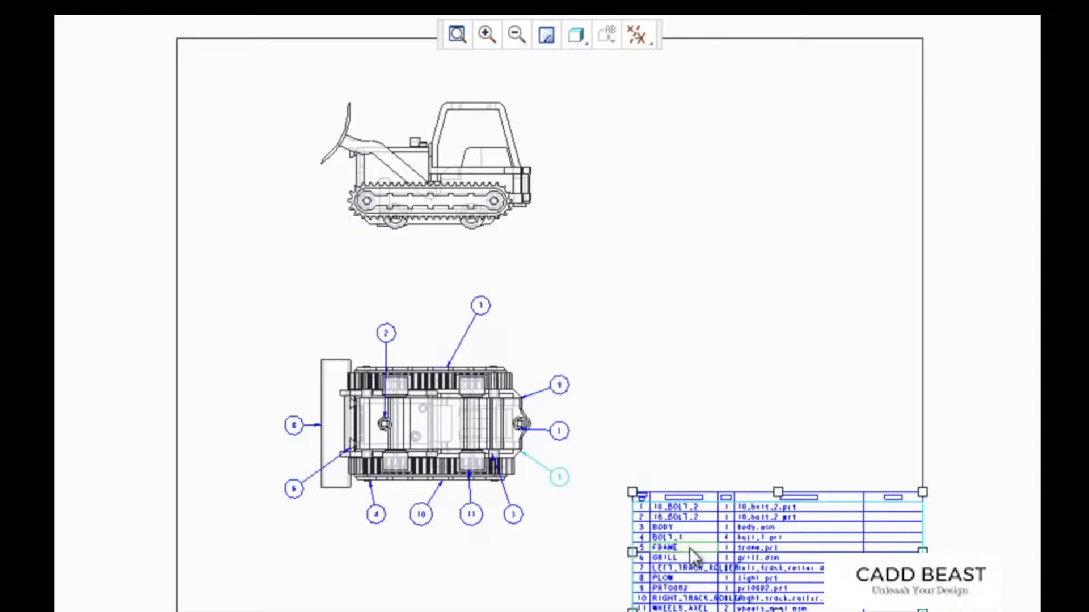
left_click(638, 392)
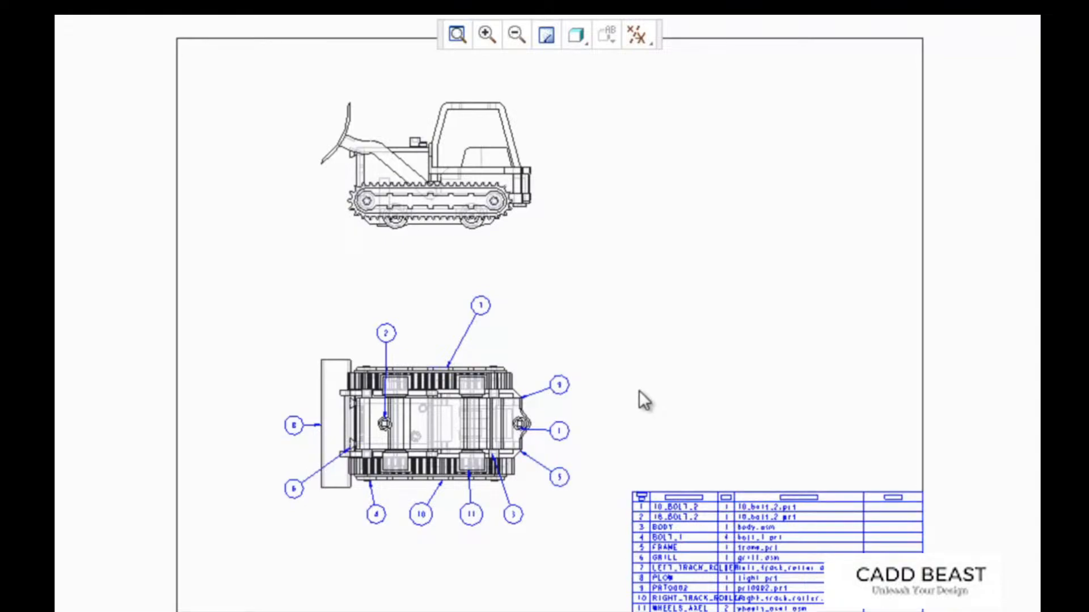
Clear all balloons from the balloon region of the BOM table.
left_click(509, 86)
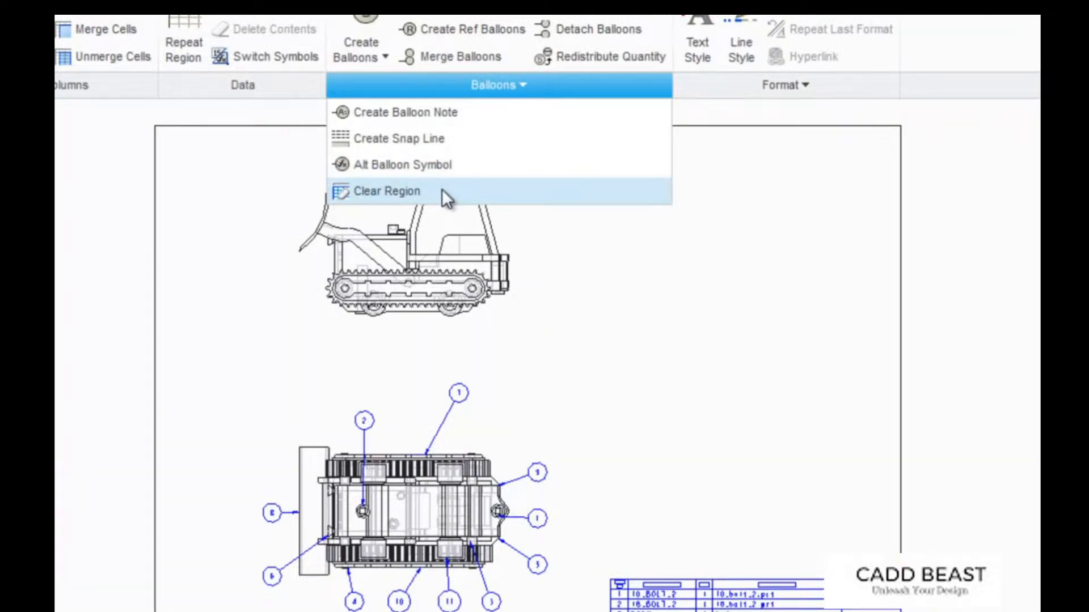
left_click(441, 193)
left_click(308, 394)
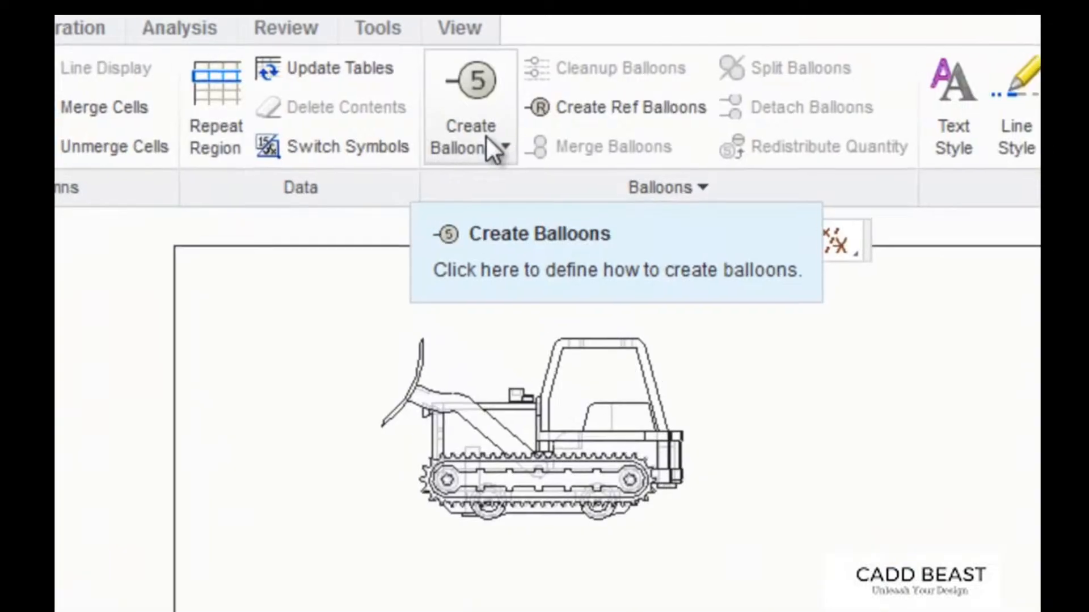
Create balloons by view on the side view of the bulldozer.
left_click(564, 109)
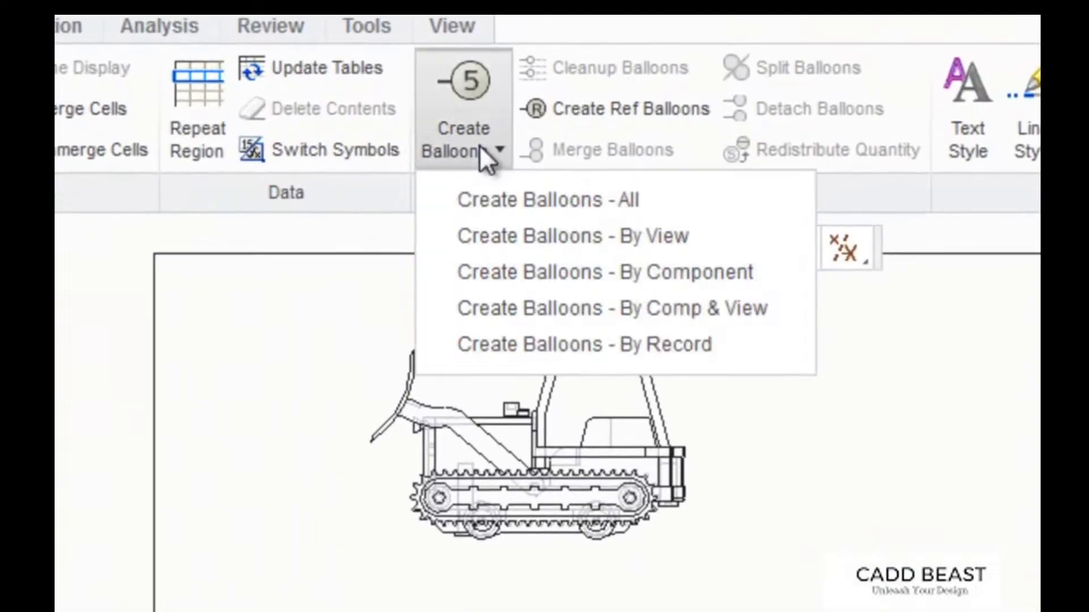
left_click(550, 243)
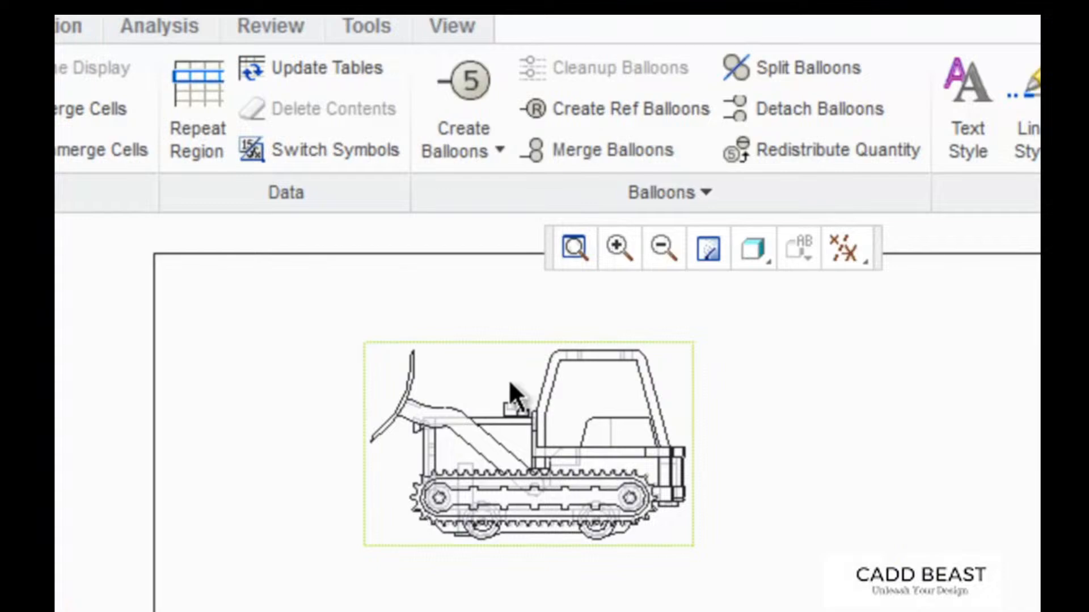
left_click(480, 379)
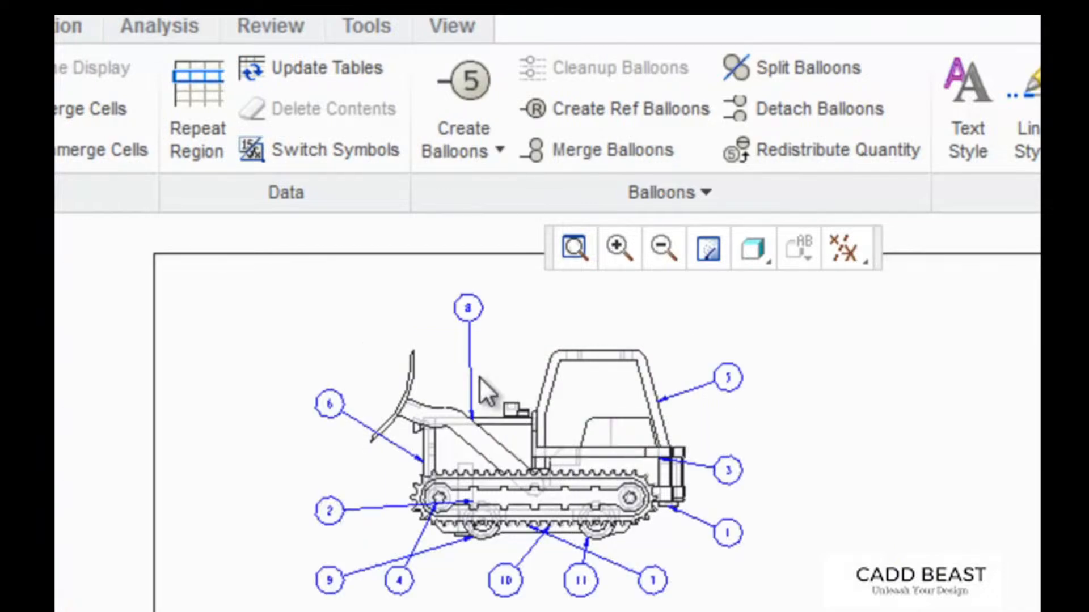
Remove the side view's balloons with Clear Region, confirming clearing of only the balloon region.
left_click(668, 195)
left_click(518, 349)
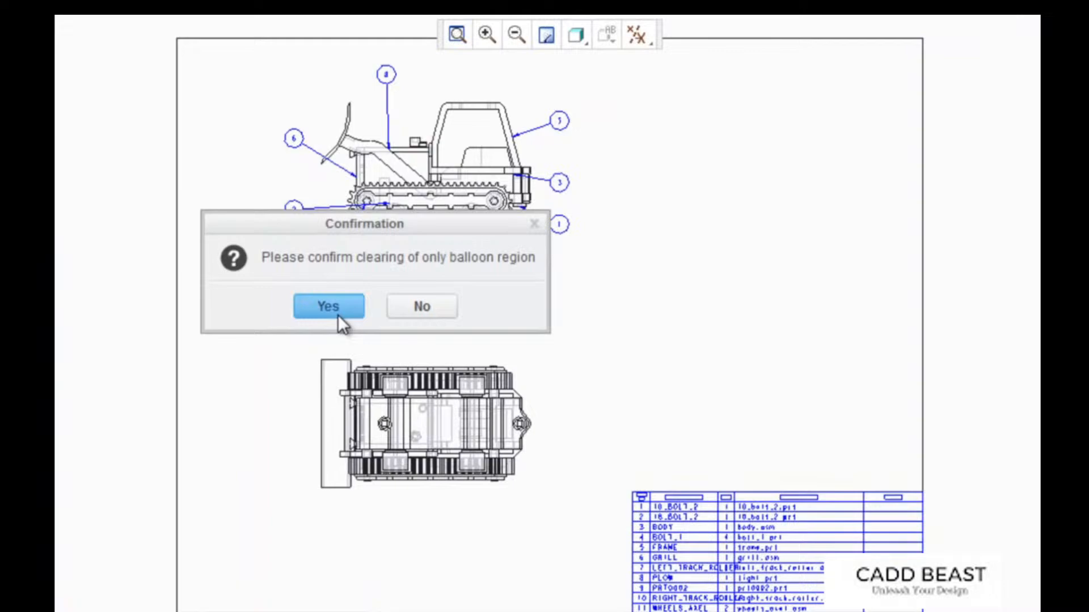
left_click(367, 556)
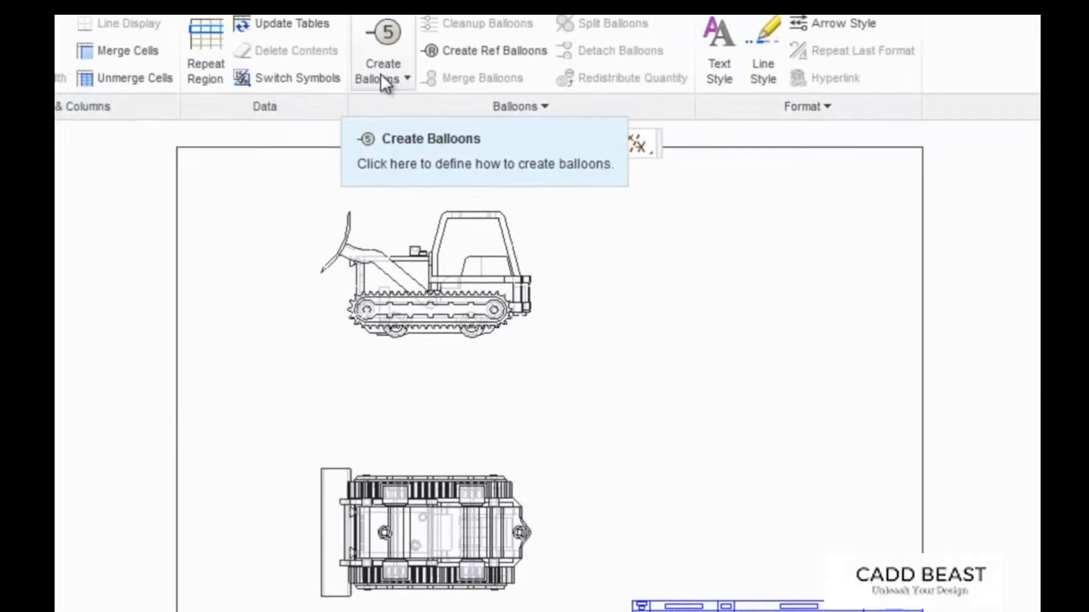
Create a balloon by component for the plow in the side view.
left_click(385, 82)
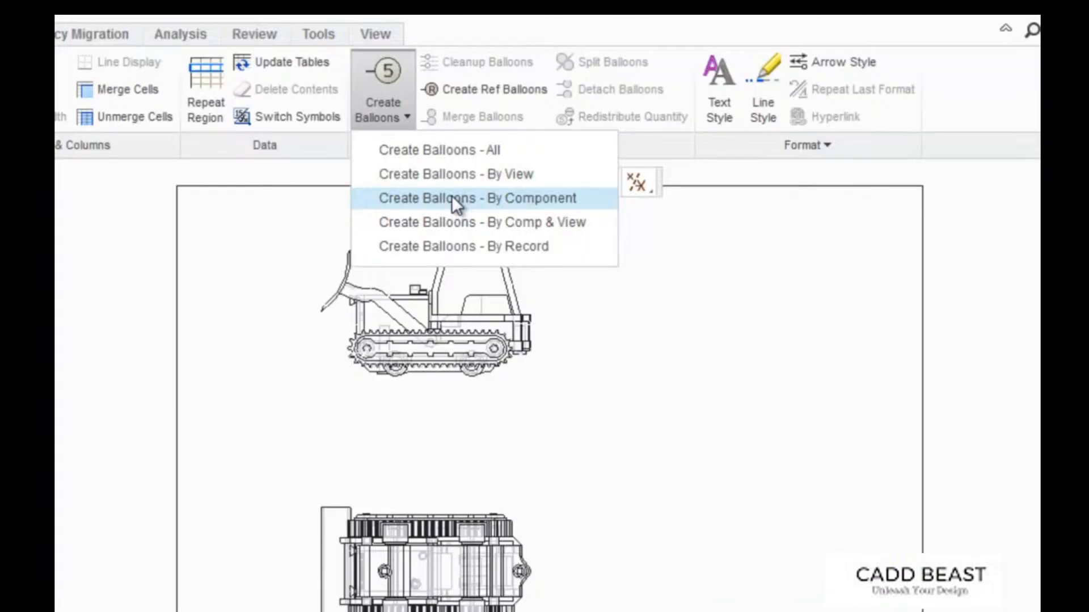
left_click(454, 200)
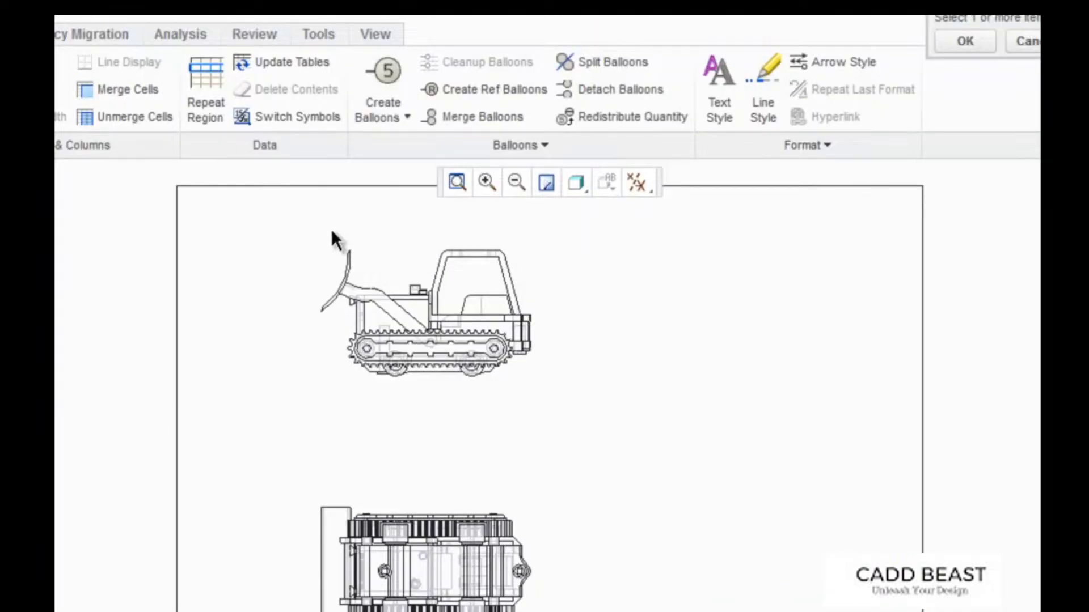
left_click(361, 280)
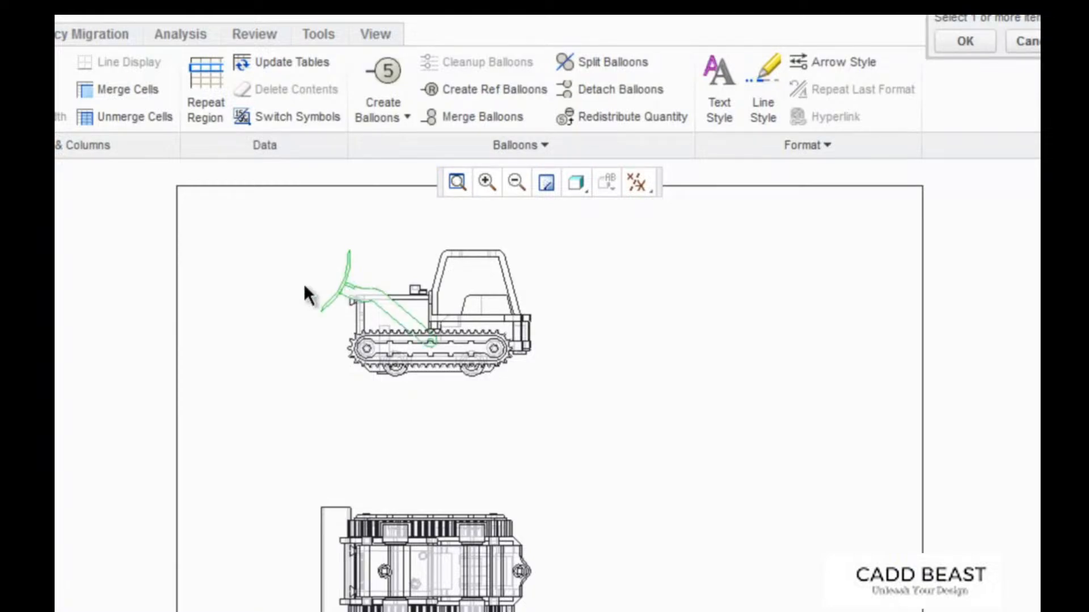
middle_click(264, 283)
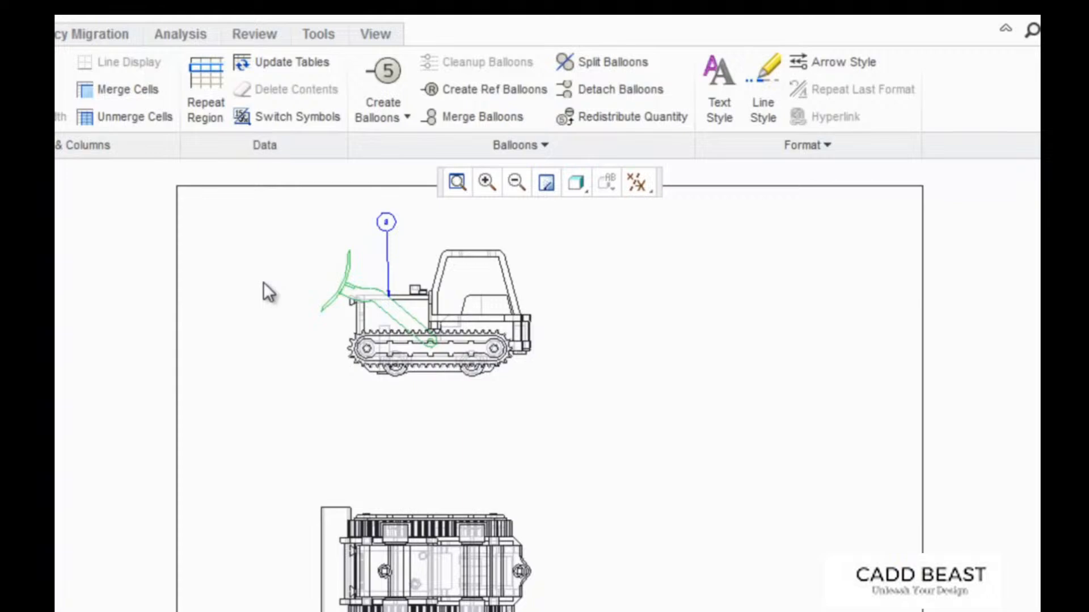
Create balloons by component for the frame and PRT0002 in the bulldozer's side view.
left_click(383, 110)
left_click(418, 197)
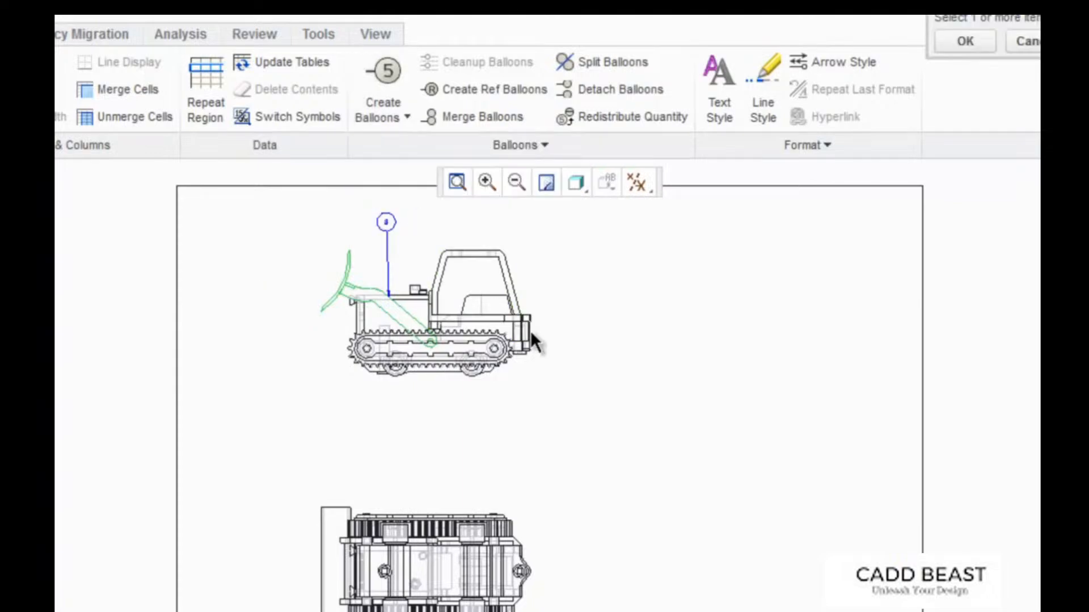
left_click(516, 300)
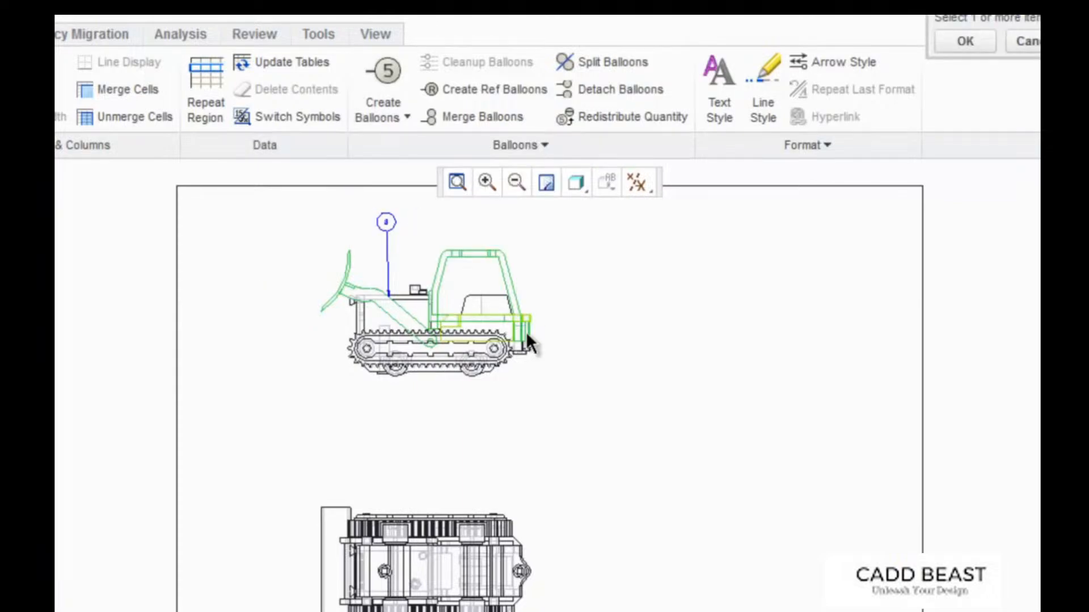
left_click(525, 331)
middle_click(619, 337)
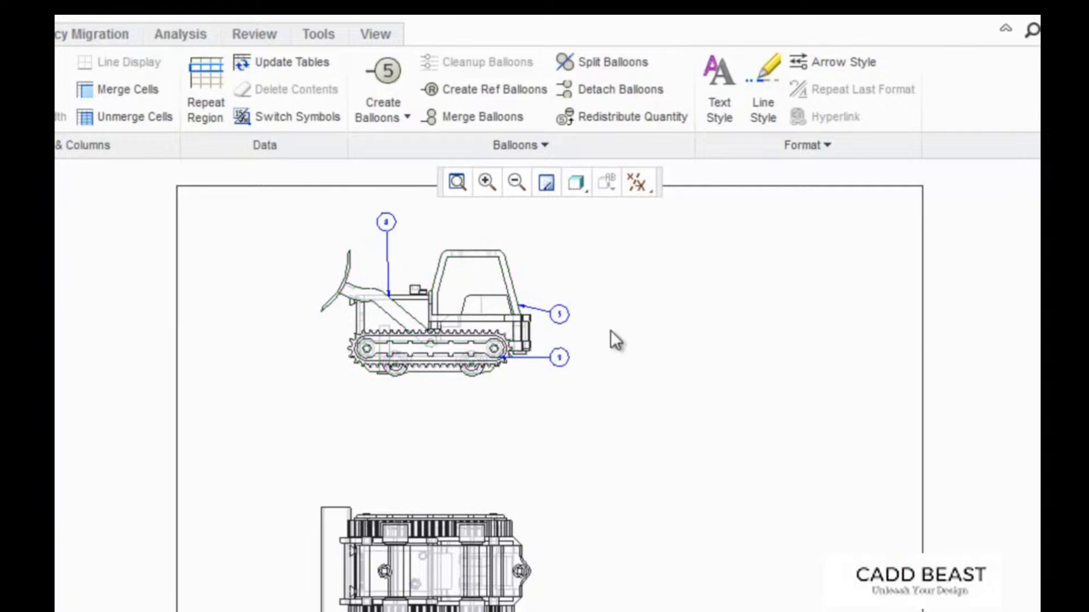
Create plan-view balloons for BODY, GRILL, WHEELS_AXEL, RIGHT_TRACK_ROLLER, LEFT_TRACK_ROLLER, BOLT_1, 10_BOLT_2 and 18_BOLT_2.
left_click(375, 113)
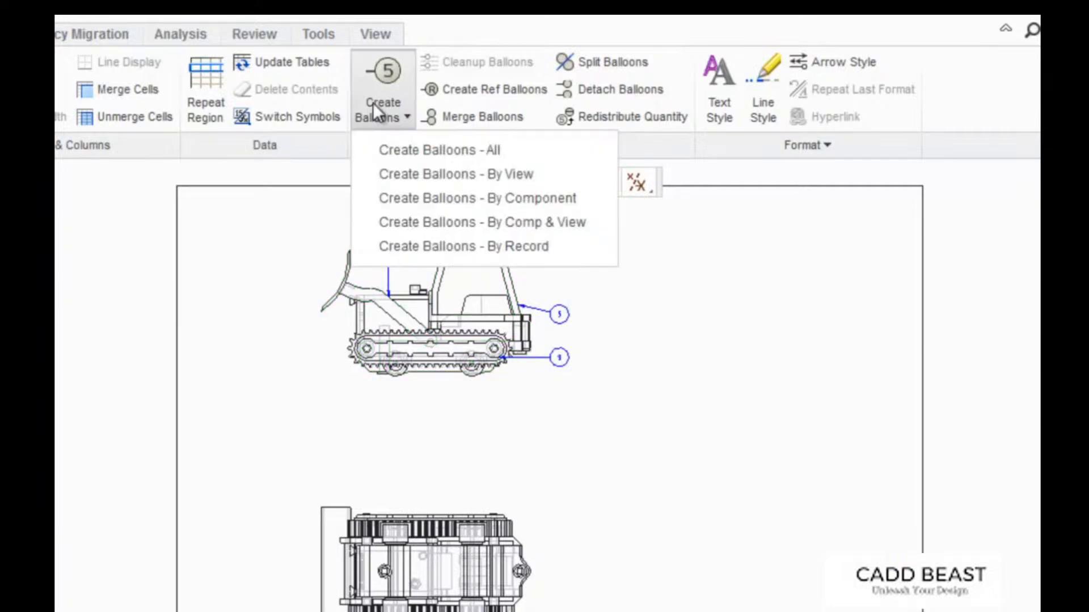
left_click(372, 103)
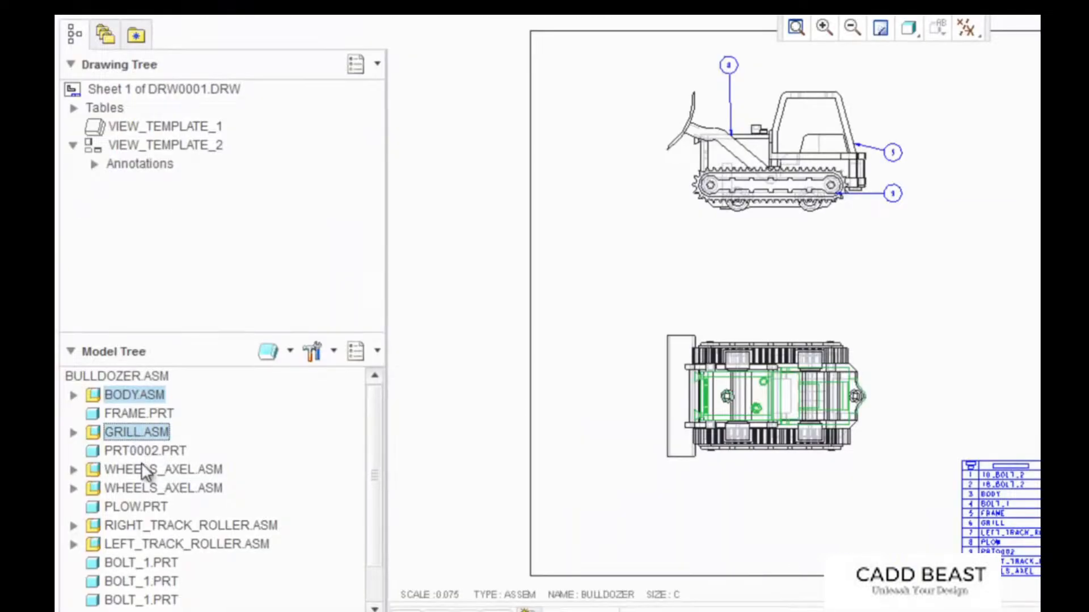
left_click(139, 470, "ctrl")
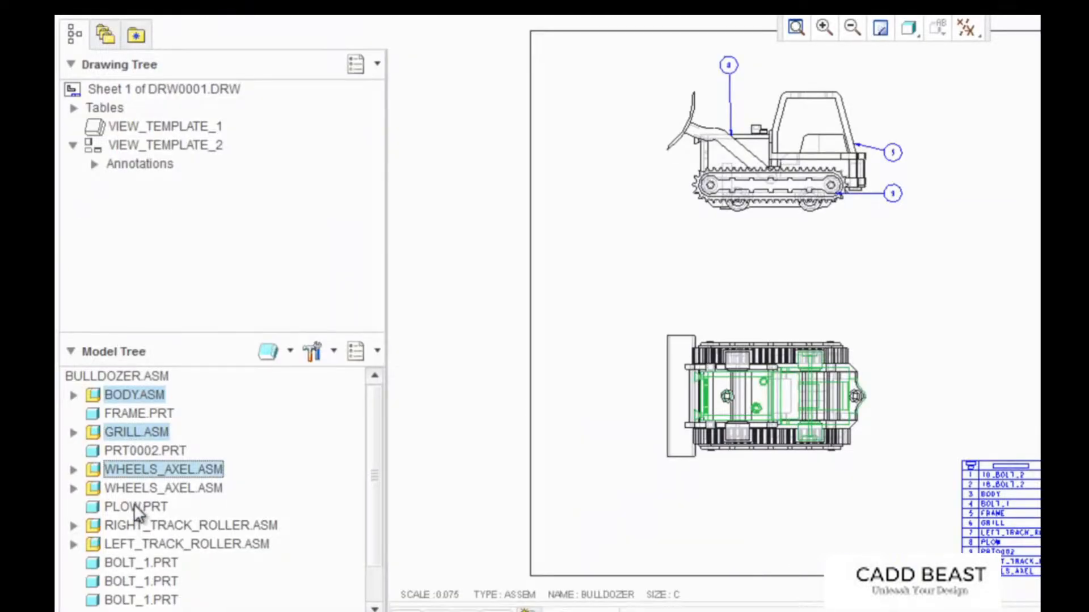
left_click(140, 526, "ctrl")
left_click(142, 544, "ctrl")
left_click(144, 563, "ctrl")
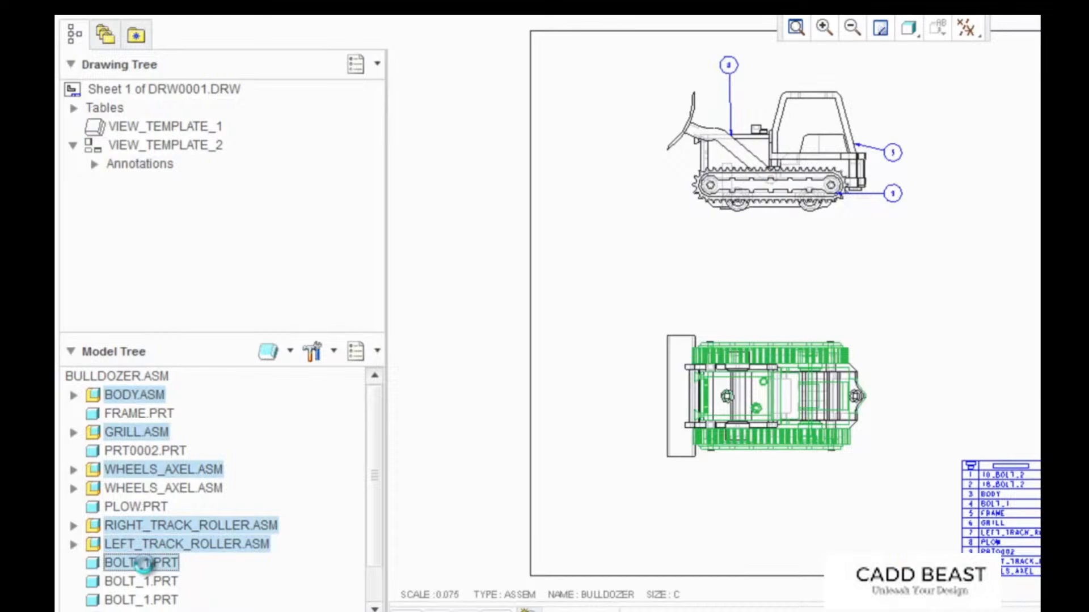
scroll(369, 544, "down", 1)
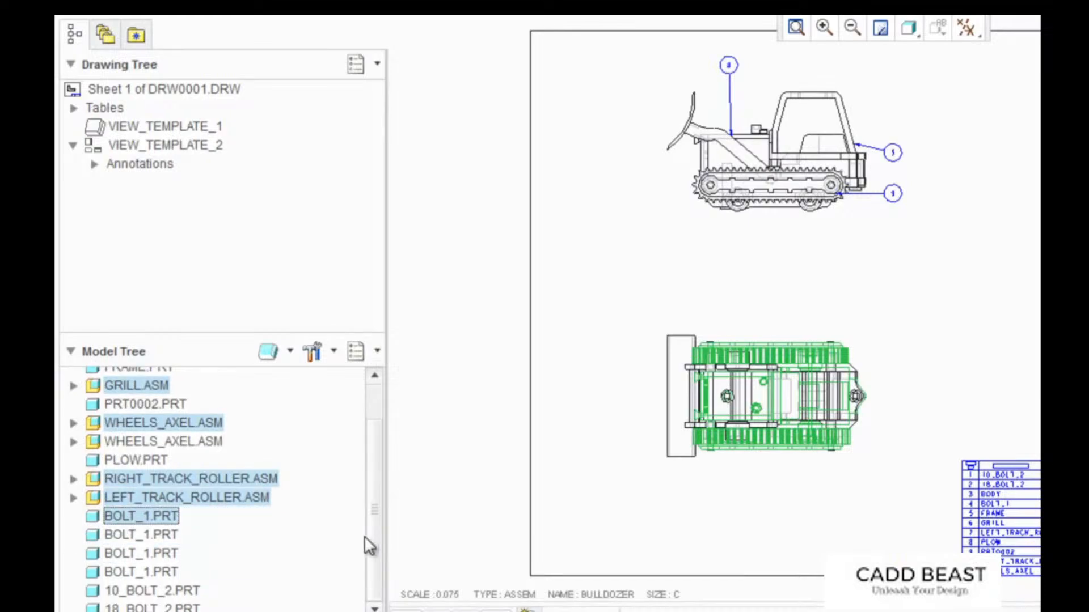
left_click(170, 593, "ctrl")
left_click(152, 608, "ctrl")
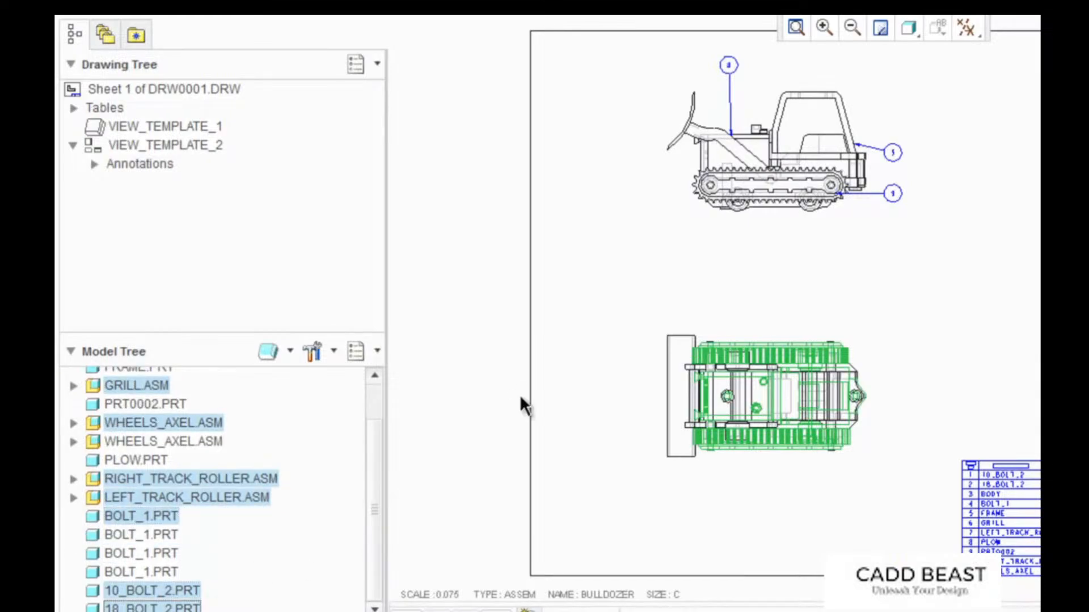
middle_click(521, 397)
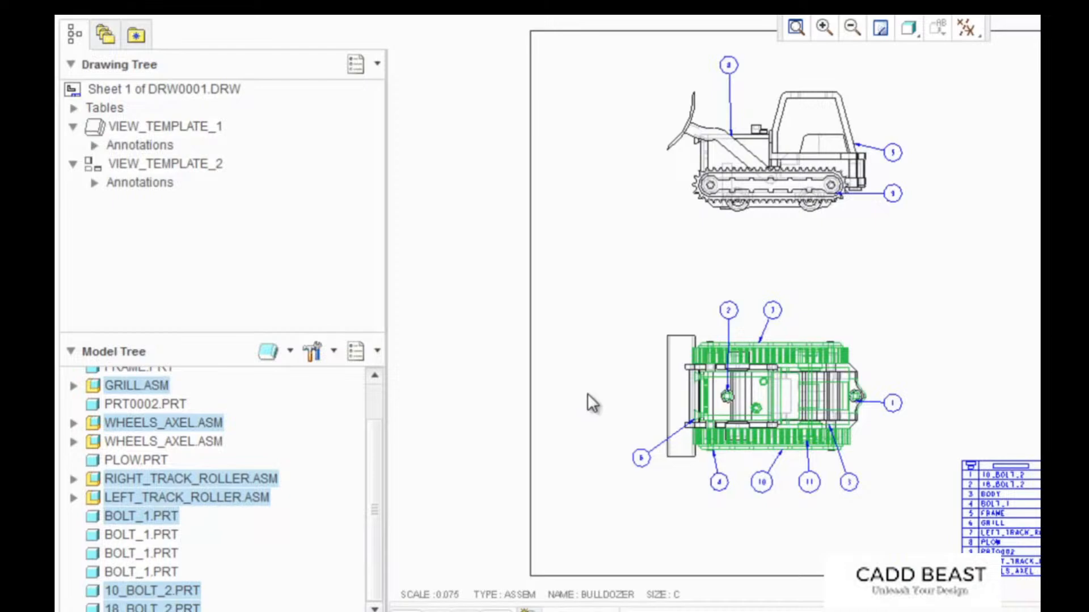
left_click(584, 350)
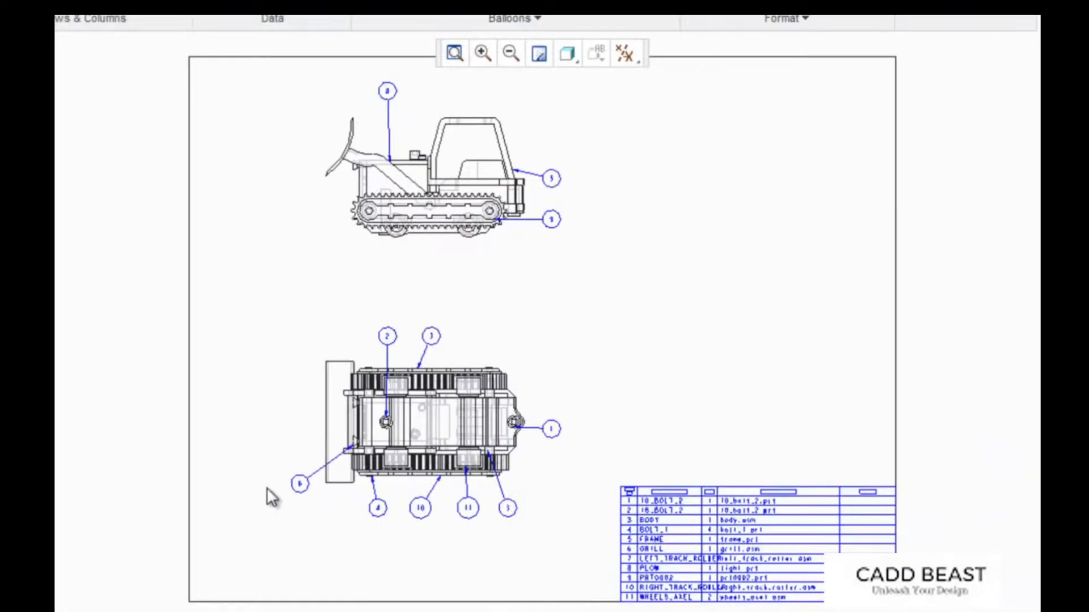
Clean up all balloons in both views with an offset of 1 from the view outline and corresponding snap lines.
left_click_drag(350, 497, 544, 550)
left_click(551, 429, "ctrl")
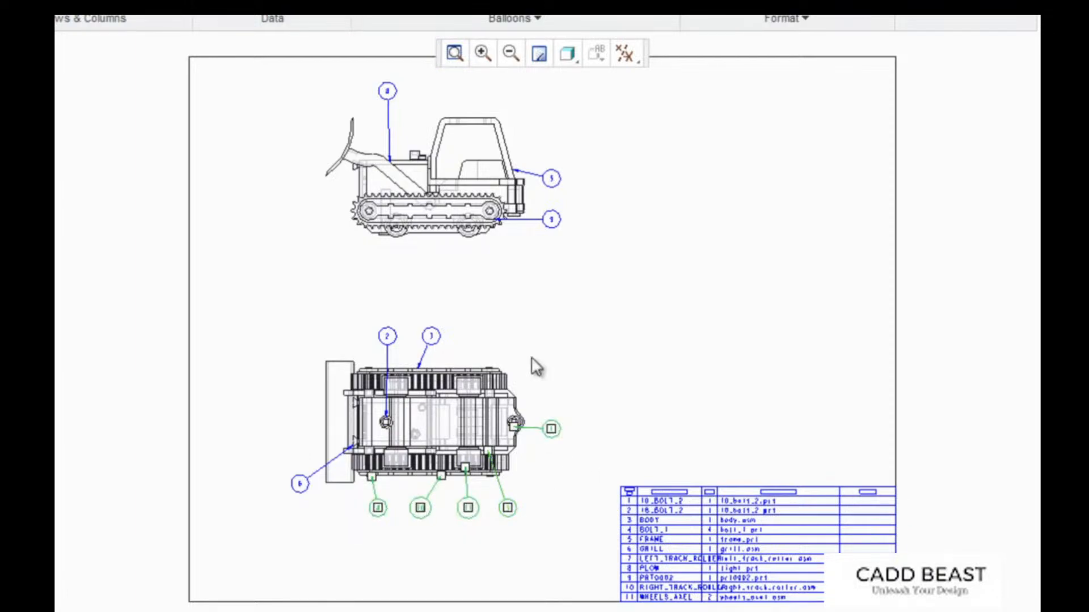
left_click_drag(360, 315, 532, 358, "ctrl")
left_click_drag(267, 436, 298, 513, "ctrl")
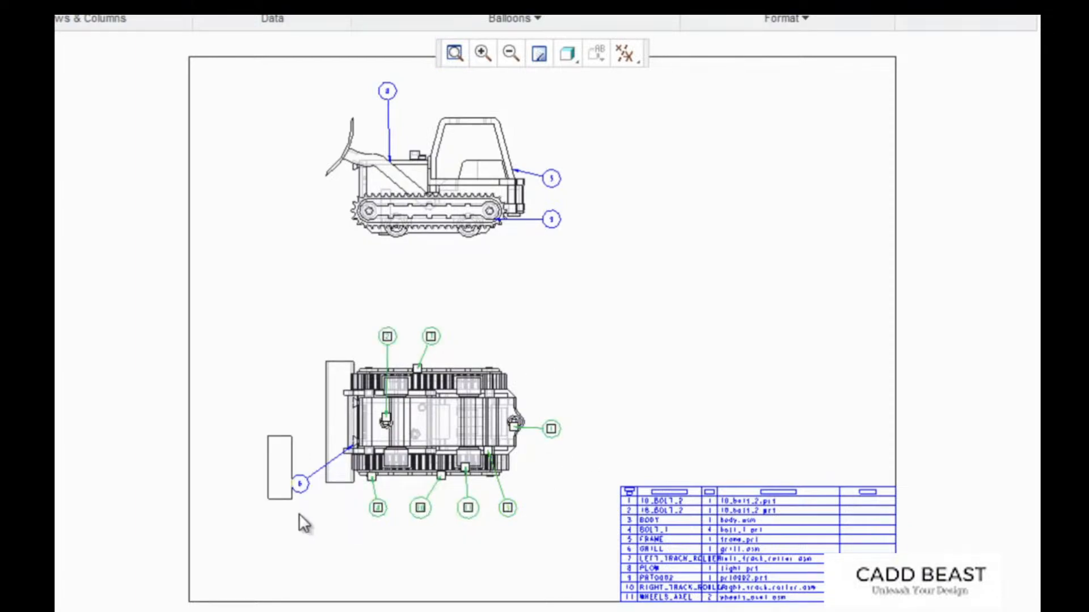
left_click_drag(531, 245, 572, 157, "ctrl")
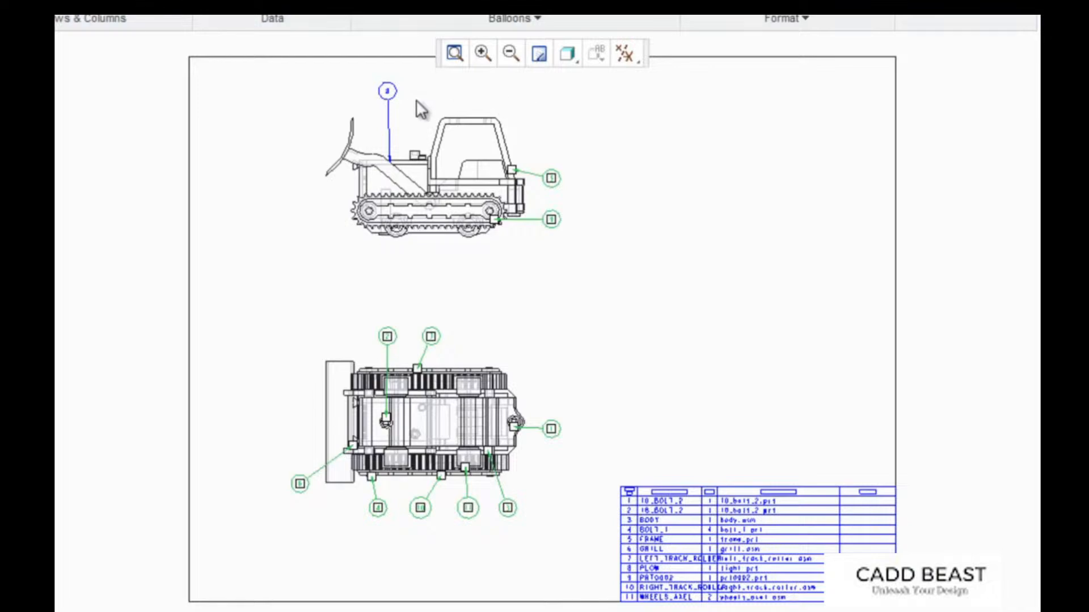
left_click_drag(415, 101, 321, 93, "ctrl")
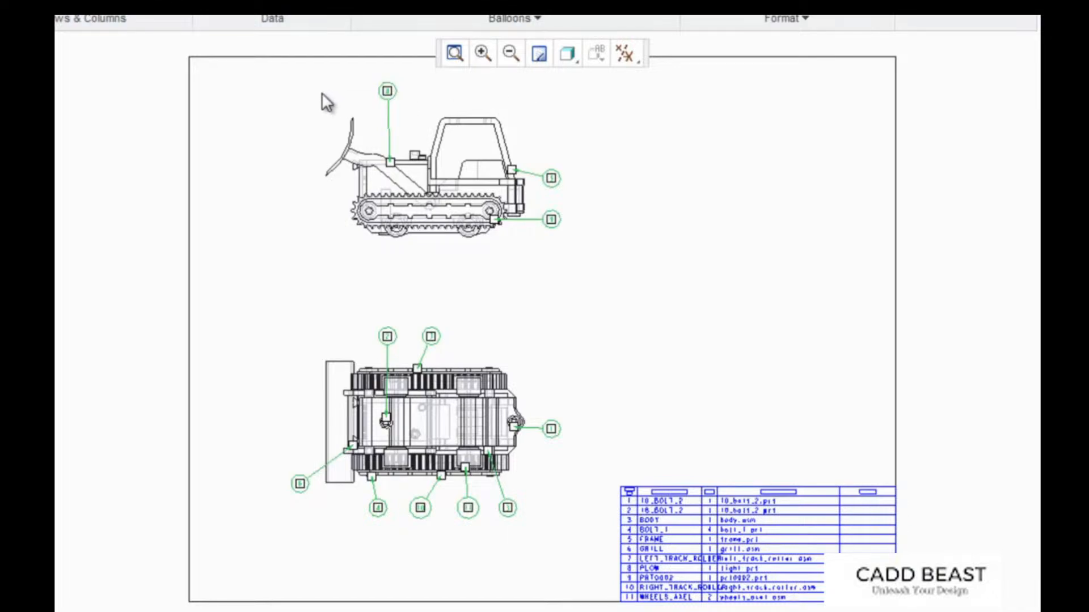
left_click(476, 46)
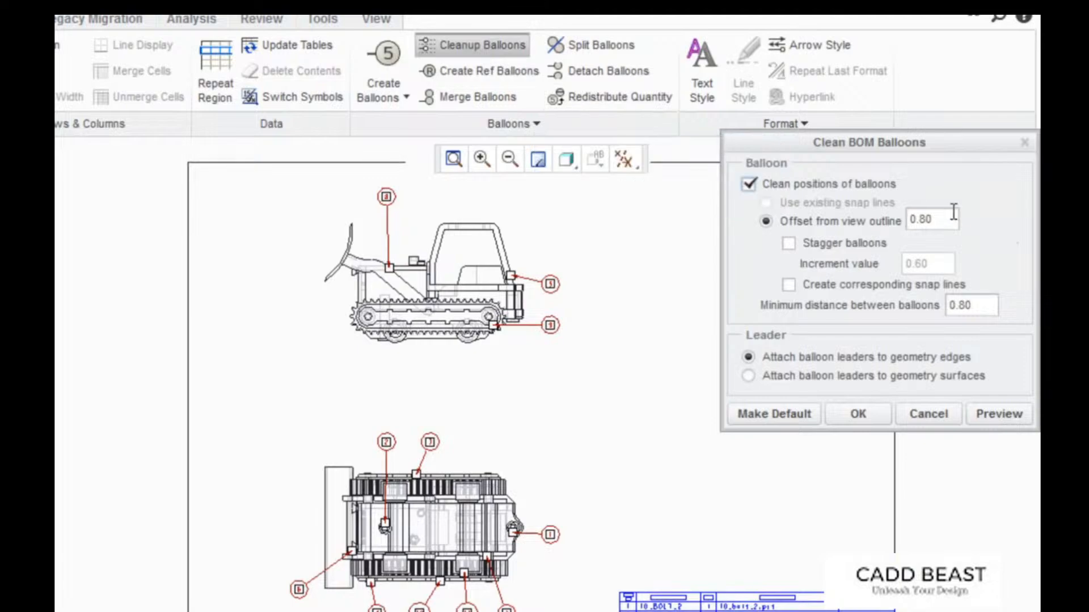
left_click_drag(954, 220, 871, 226)
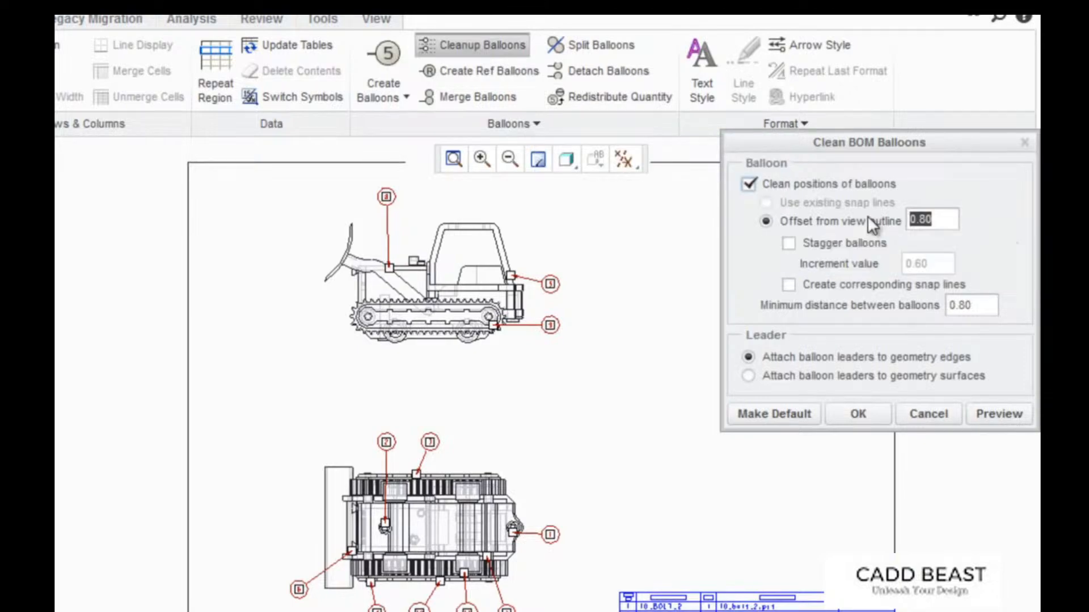
type("1")
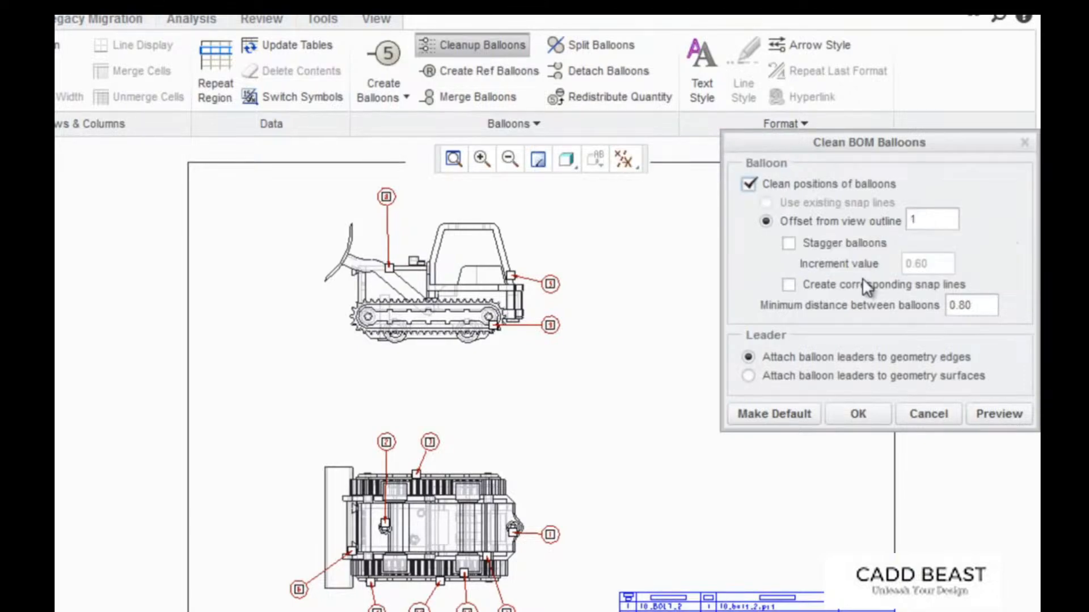
left_click(862, 280)
left_click(989, 418)
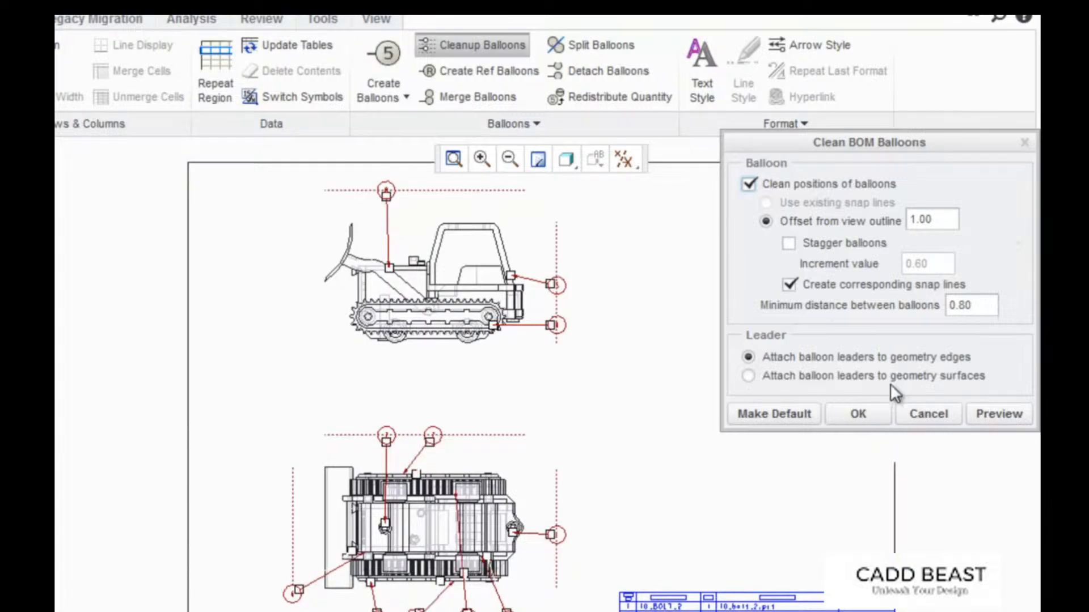
left_click(851, 417)
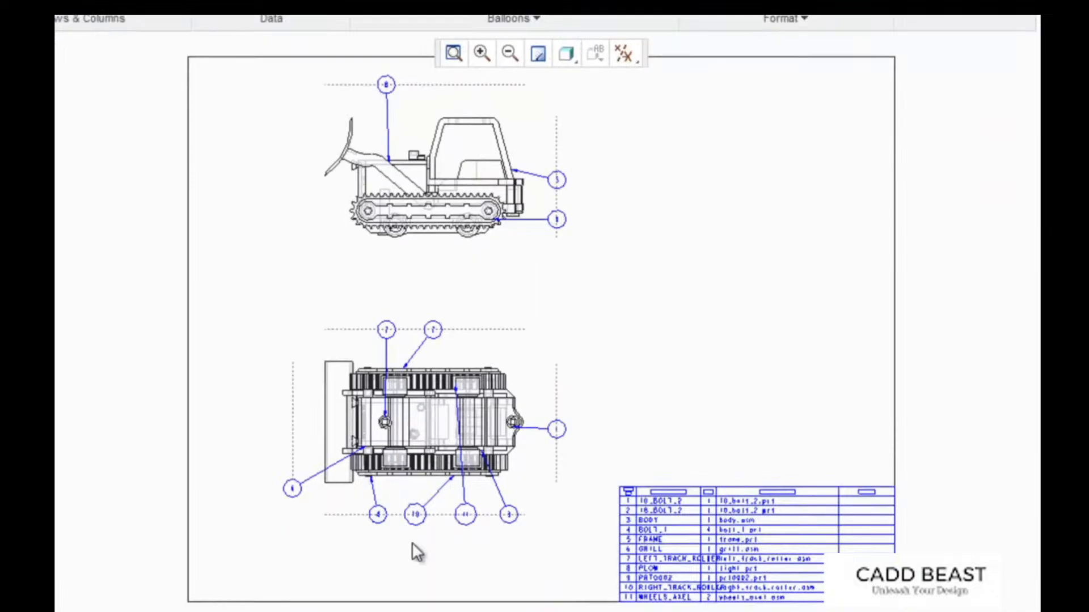
Move the WHEELS_AXEL balloon onto the snap line above the plan view and shift the GRILL balloon up its snap line.
left_click(465, 515)
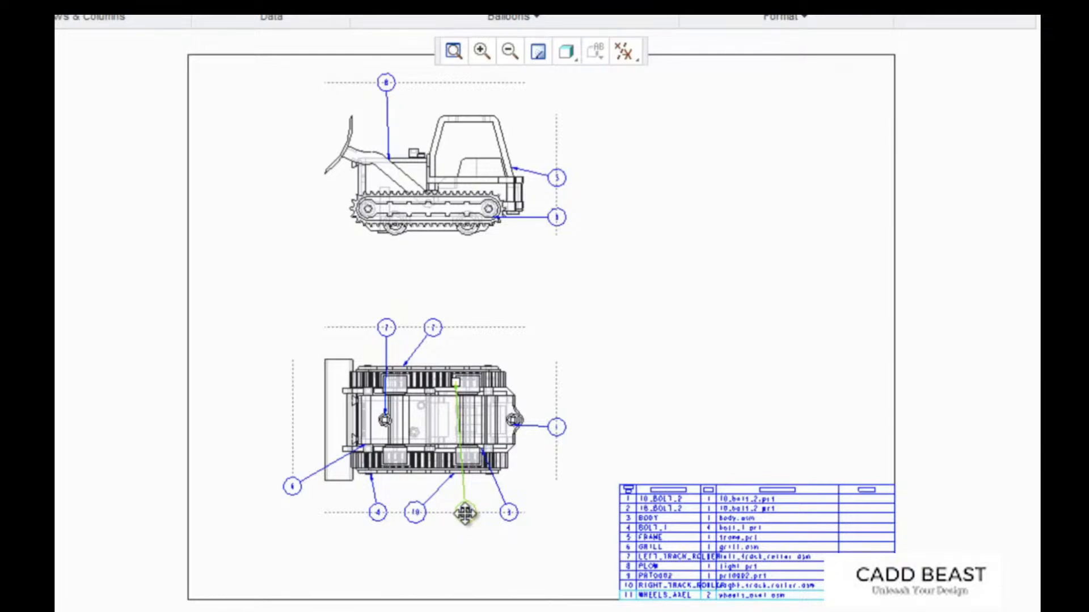
left_click_drag(465, 513, 473, 329)
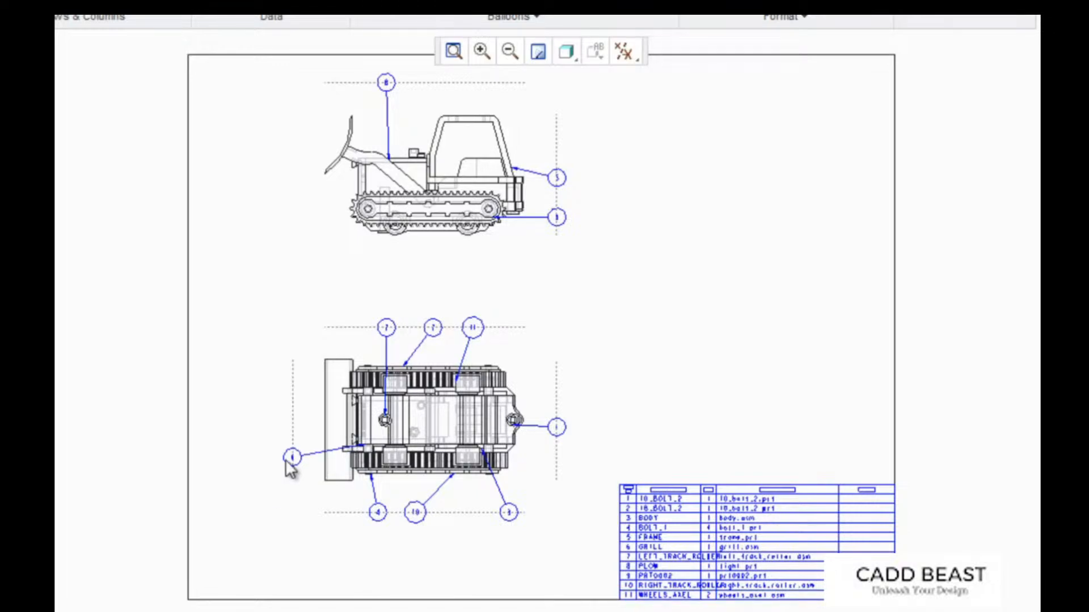
left_click(386, 329)
left_click(372, 286)
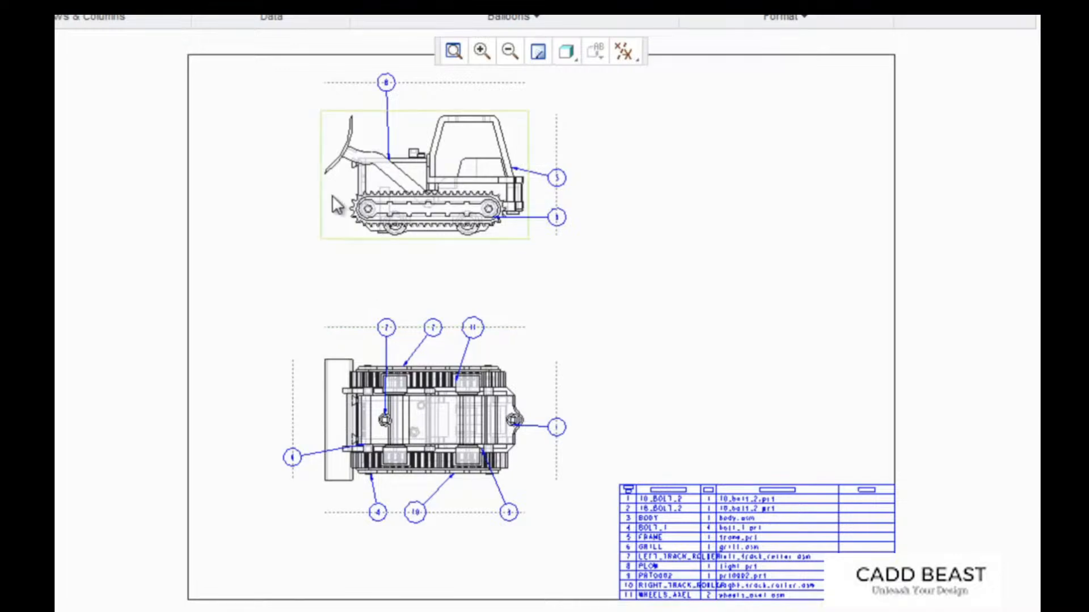
Delete the snap lines around the plan view and beside the side view.
left_click(293, 363)
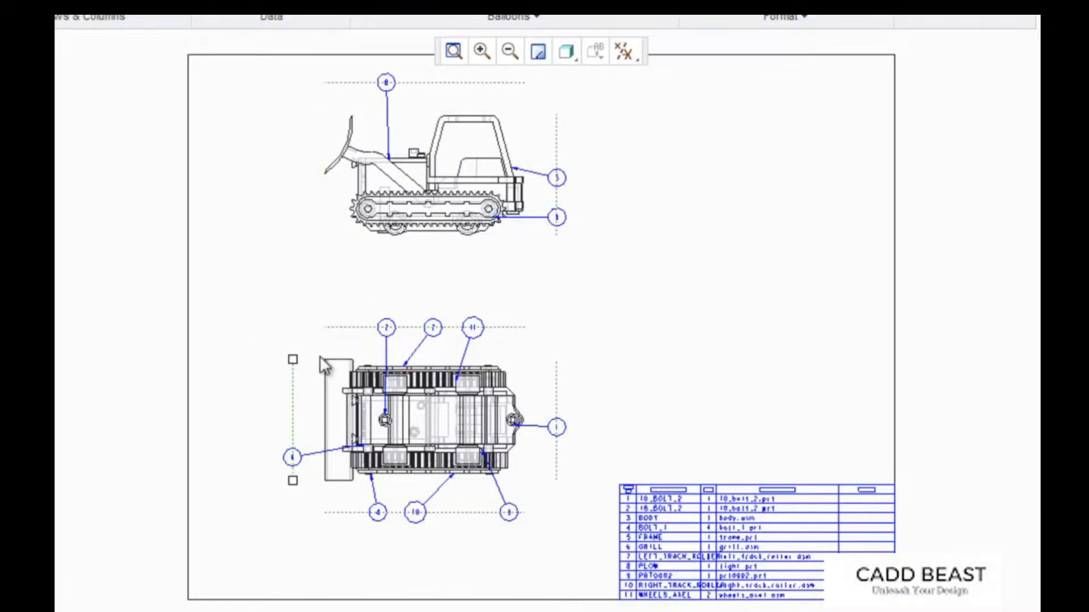
left_click(352, 328, "ctrl")
left_click(556, 385, "ctrl")
left_click(462, 512, "ctrl")
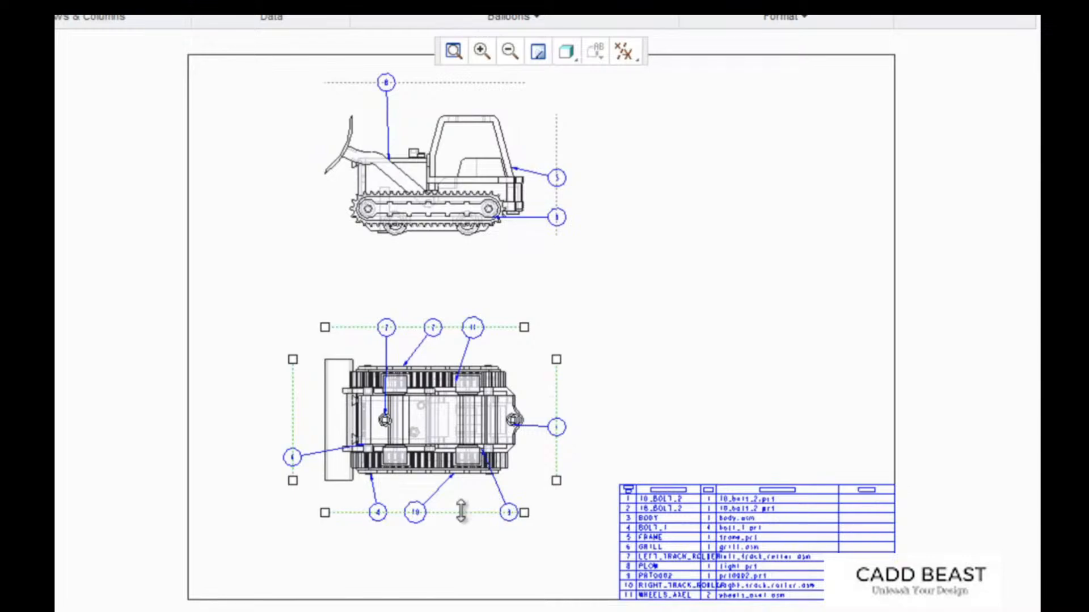
left_click(558, 126, "ctrl")
key("Delete")
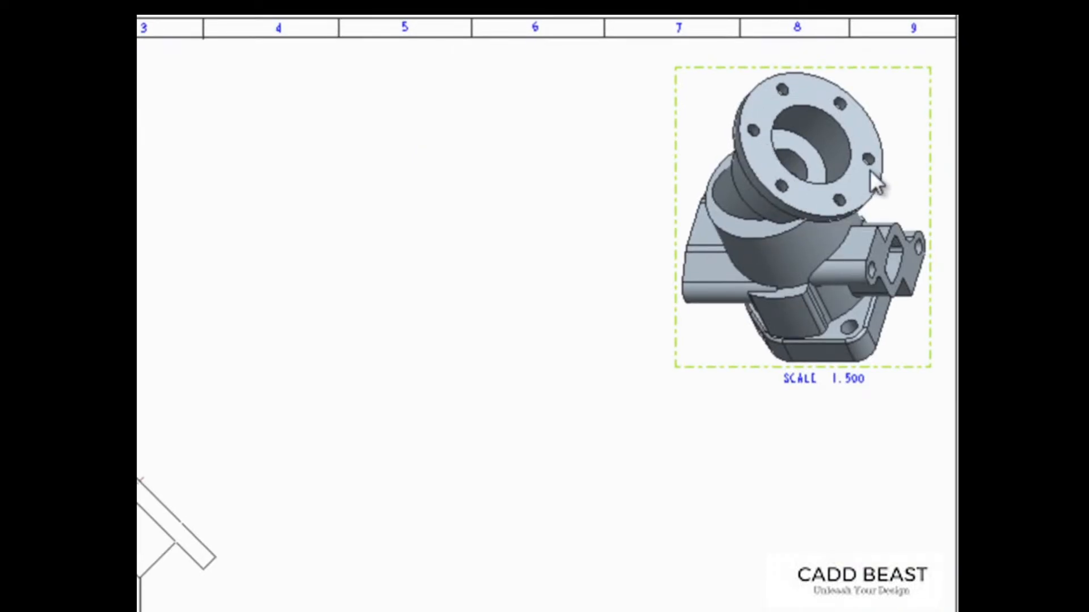
Place an auxiliary view projected from the inclined flange of the general view.
middle_click_drag(388, 309, 391, 313)
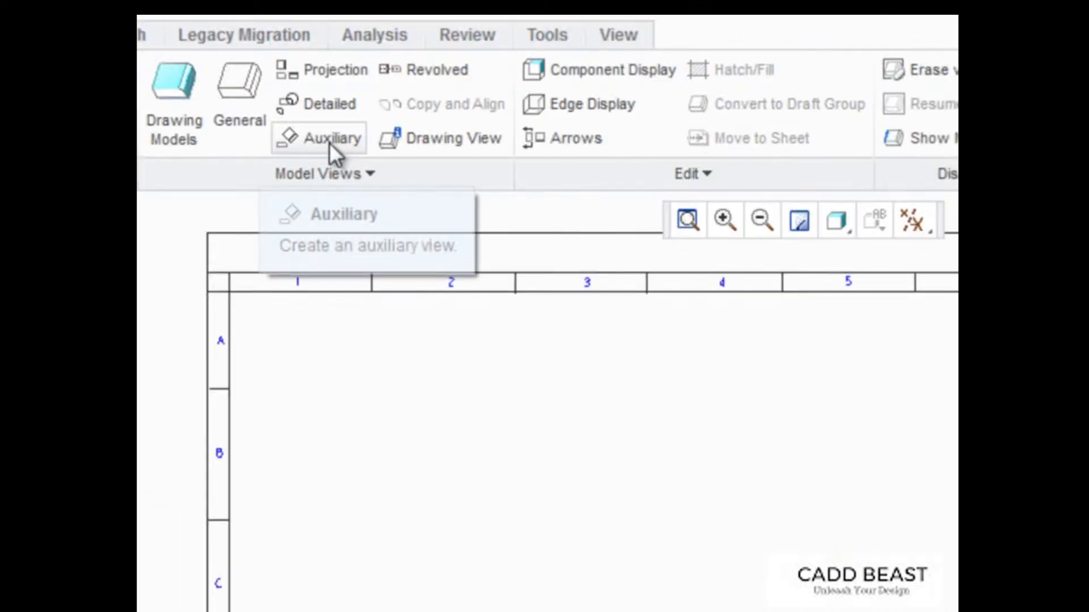
left_click(330, 141)
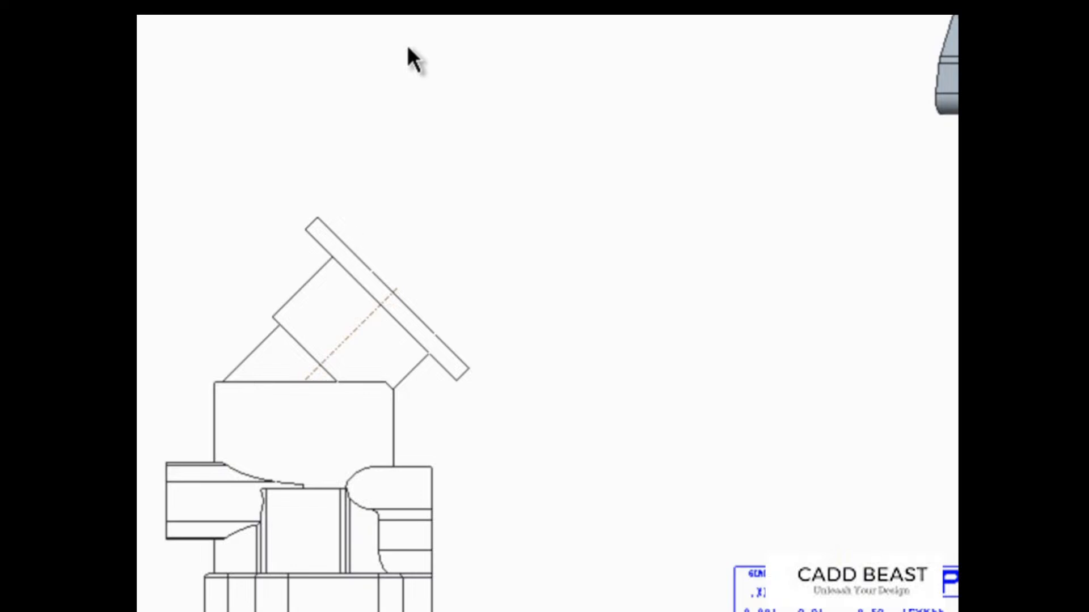
left_click(373, 271)
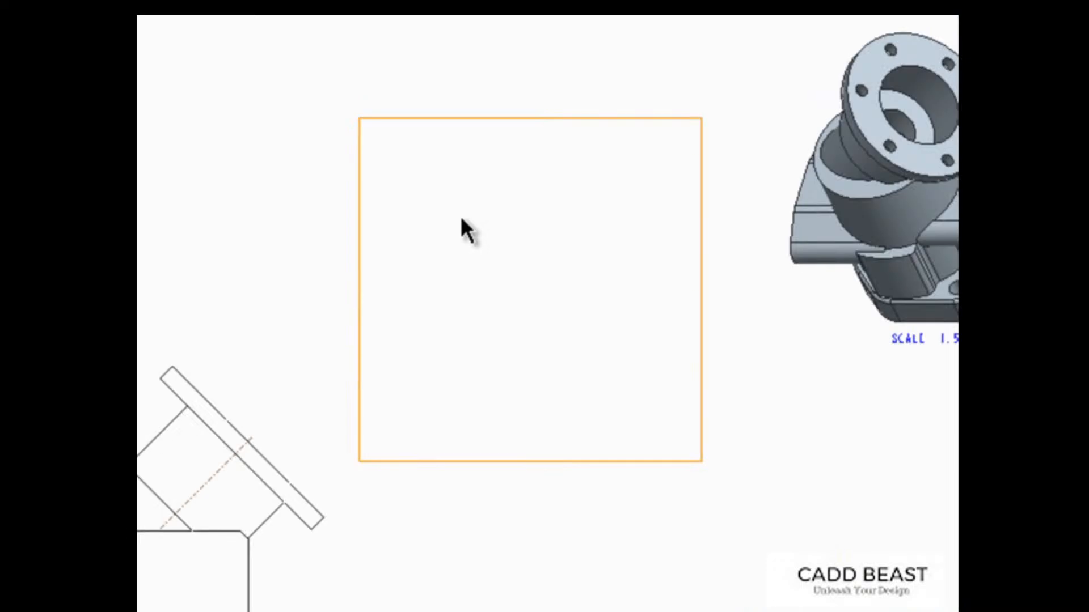
left_click(462, 219)
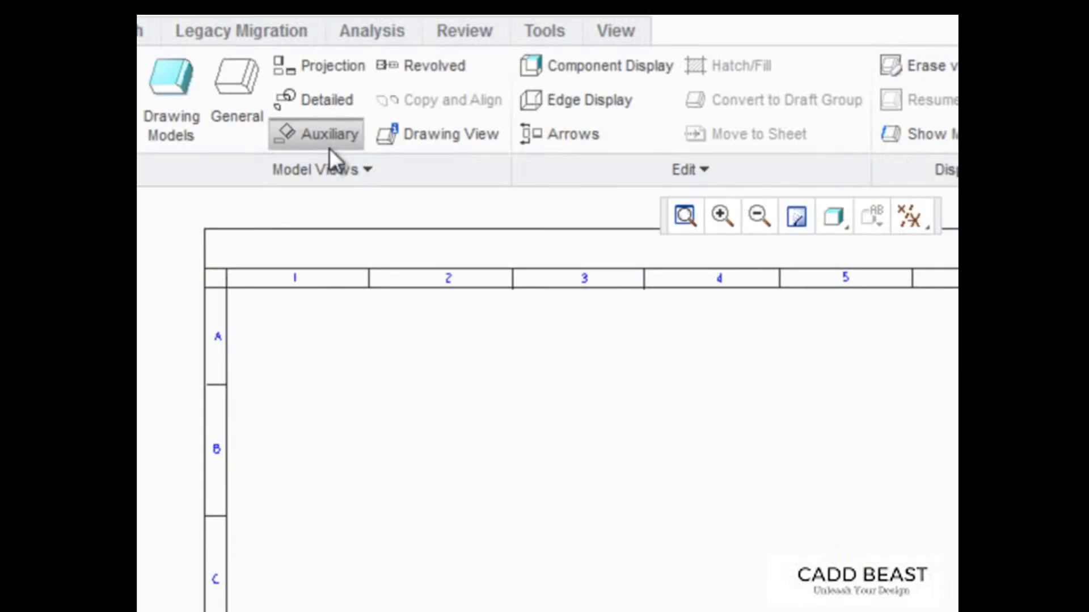
Create an auxiliary view projected along the inclined flange's datum axis and place it beyond the flange.
left_click(329, 144)
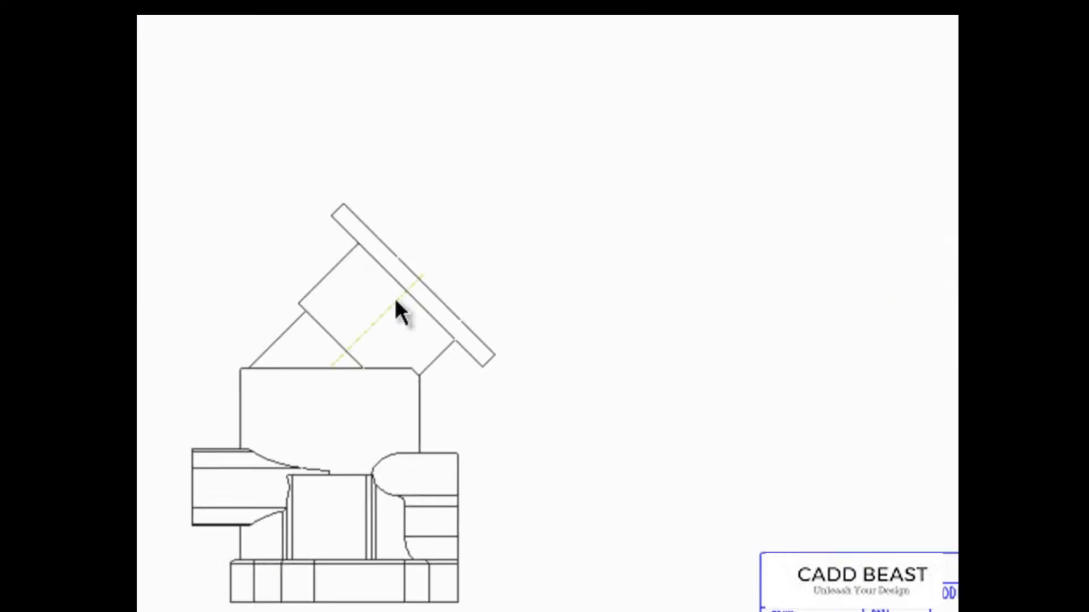
left_click(395, 298)
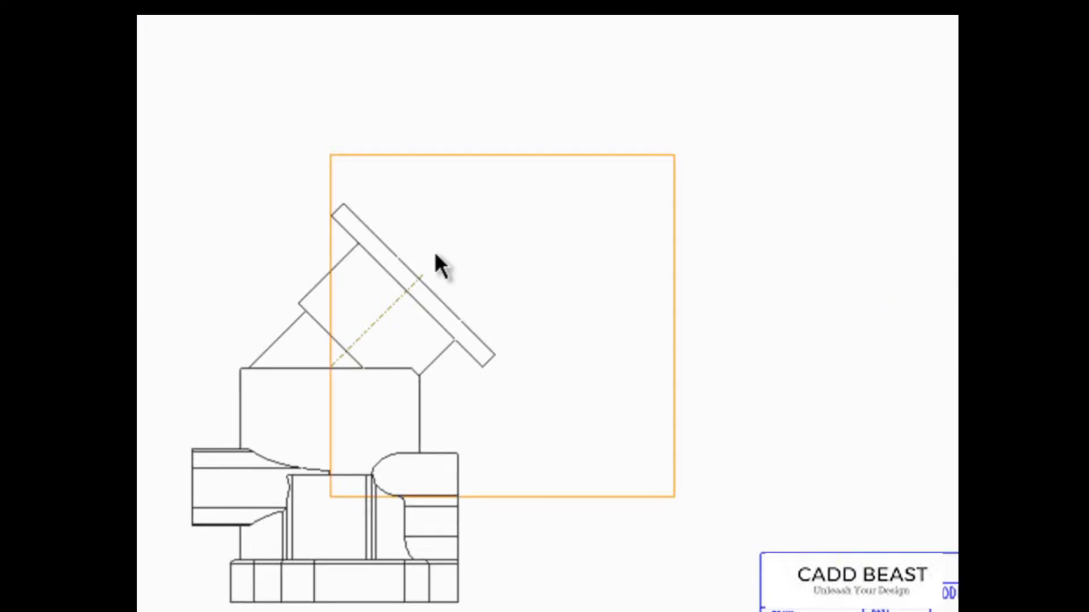
left_click(506, 198)
Open the auxiliary view's properties and apply a Single projection arrow.
right_click(506, 198)
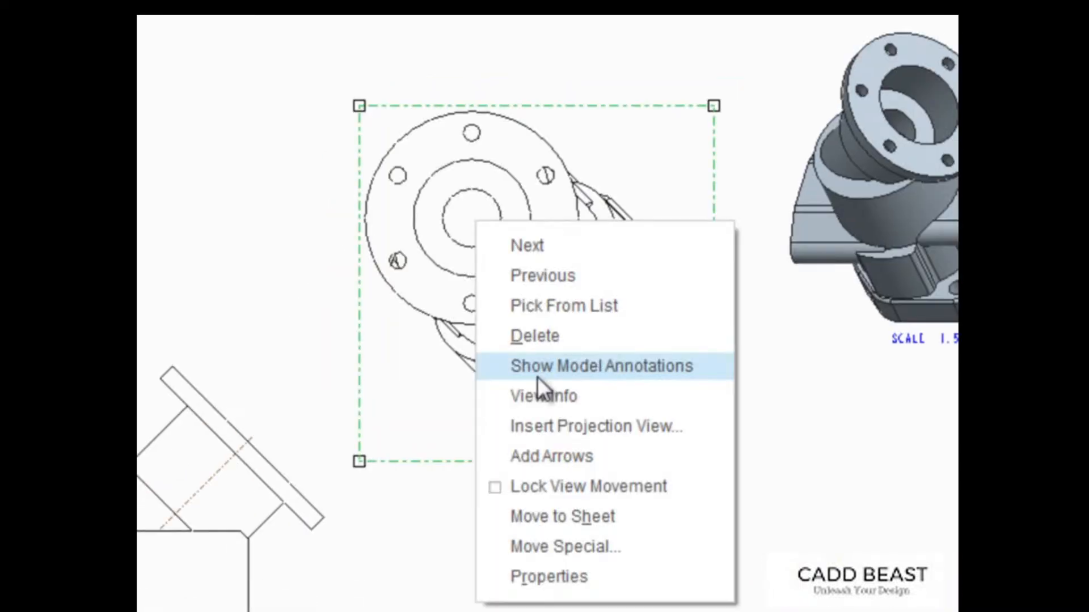
left_click(549, 577)
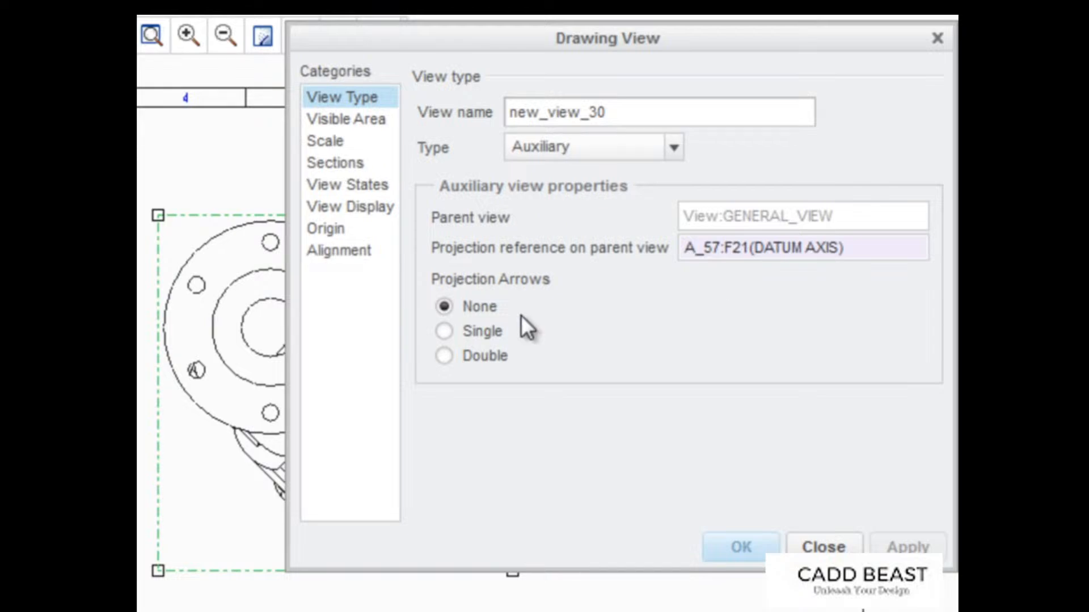
left_click(446, 333)
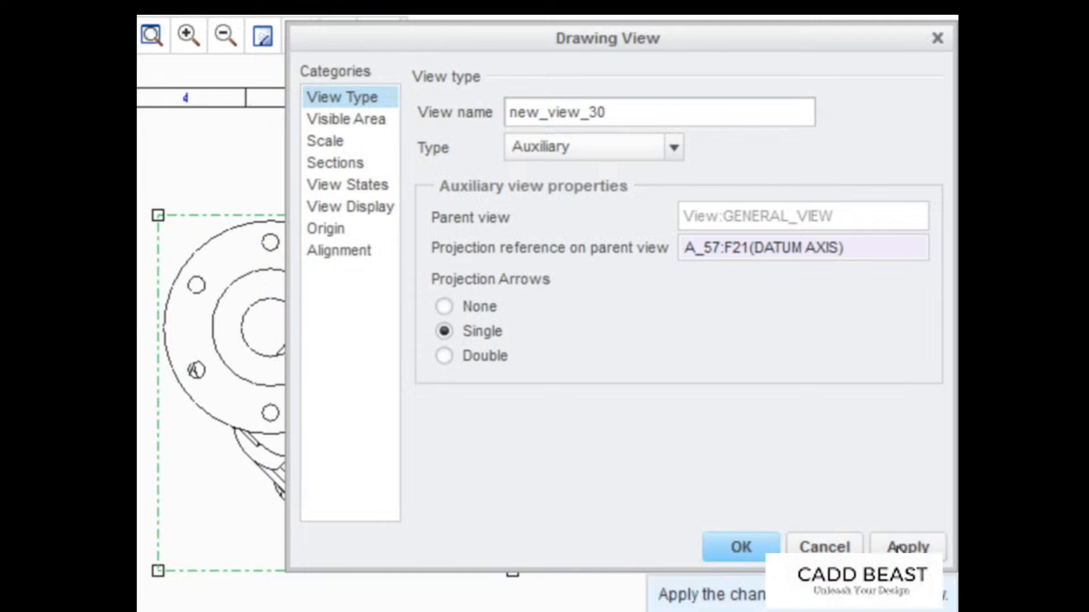
left_click(897, 547)
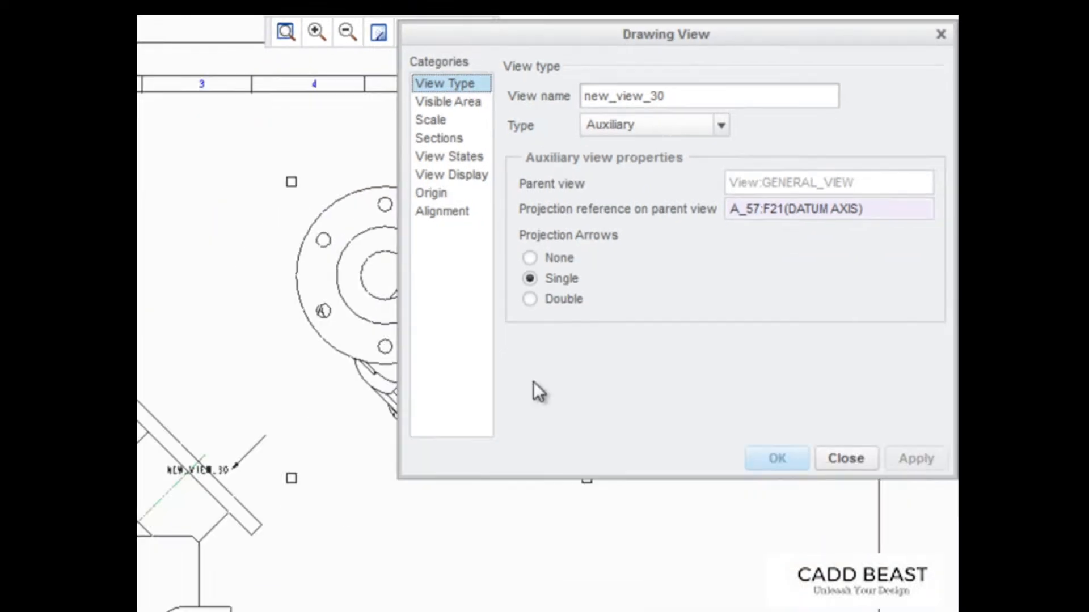
Change the auxiliary view's projection arrows to Double.
left_click(533, 299)
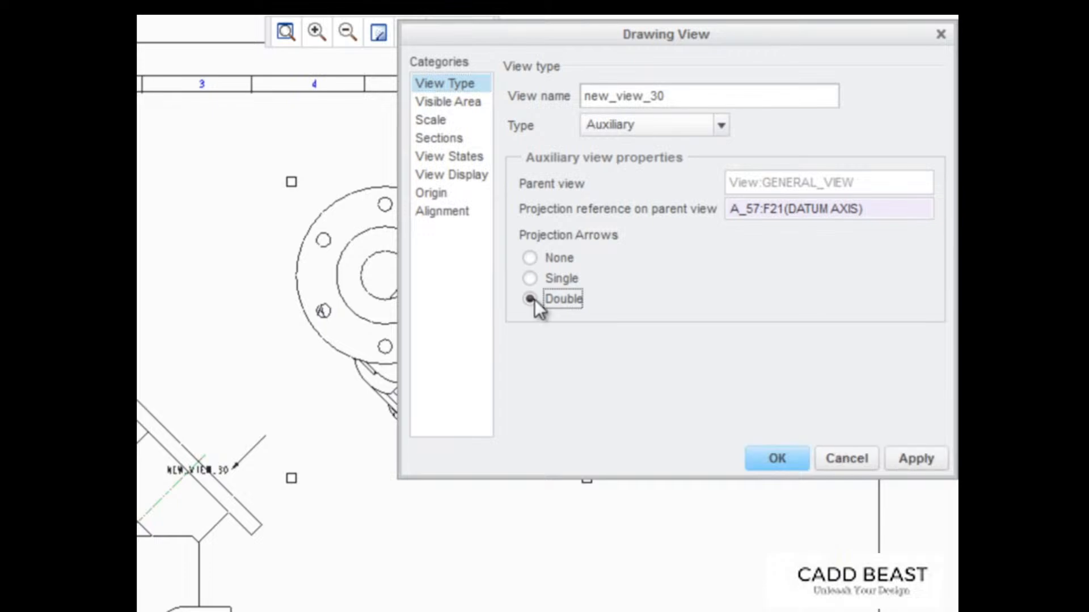